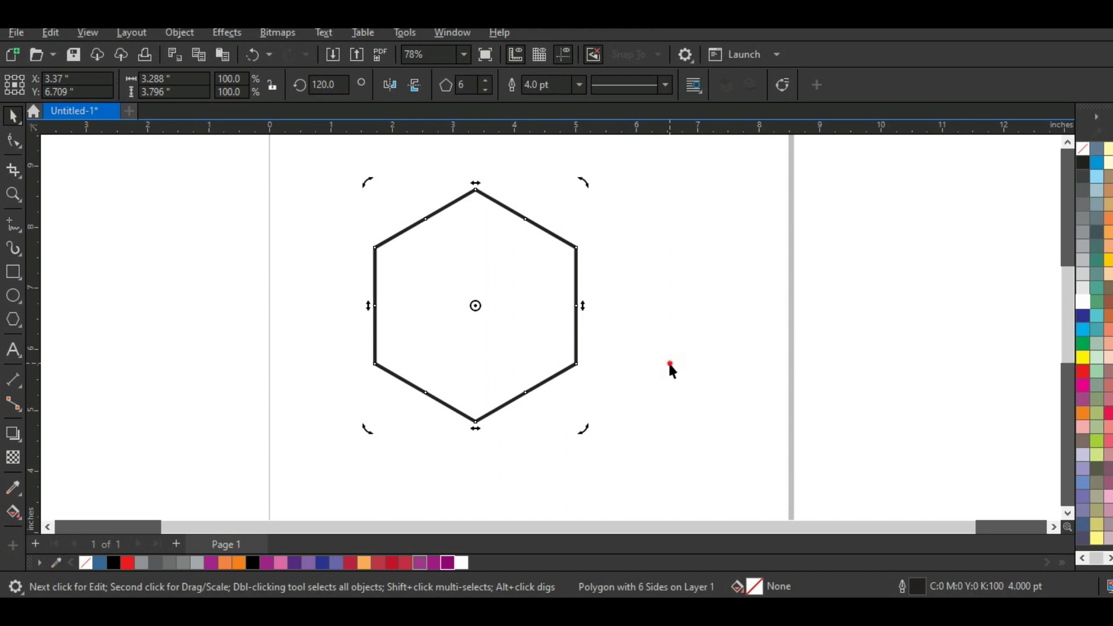
- Move the hexagon to about X 4.106", Y 6.414" and copy its width value
{"action": "left_click_drag", "start_coordinate": [489, 312], "coordinate": [534, 330]}
{"action": "scroll", "coordinate": [625, 329], "scroll_direction": "down", "scroll_amount": 1}
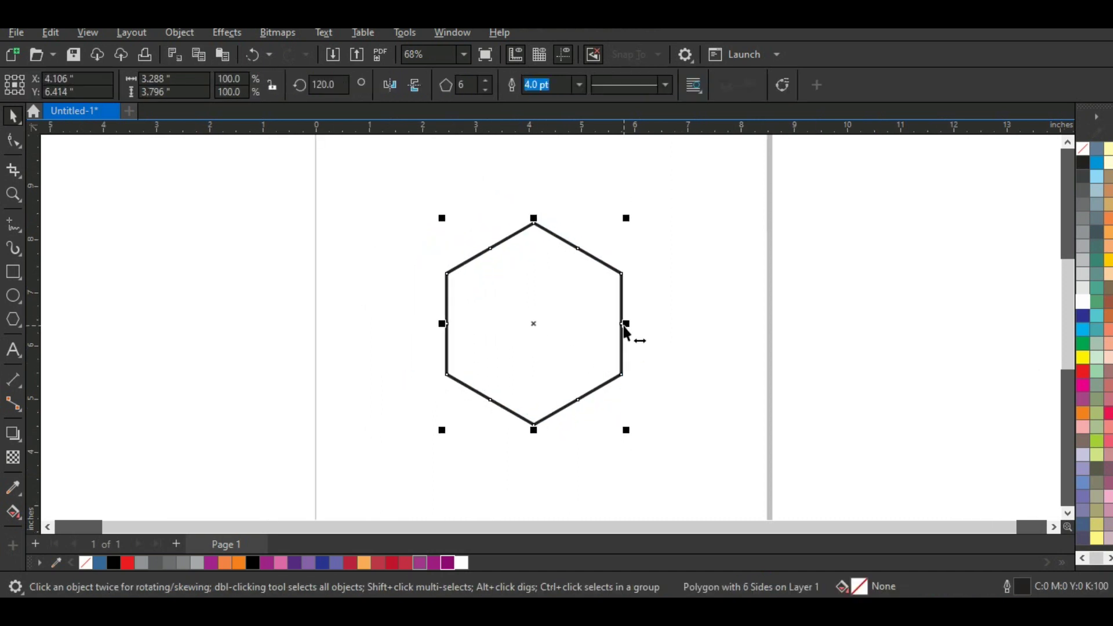
{"action": "scroll", "coordinate": [780, 285], "scroll_direction": "up", "scroll_amount": 1}
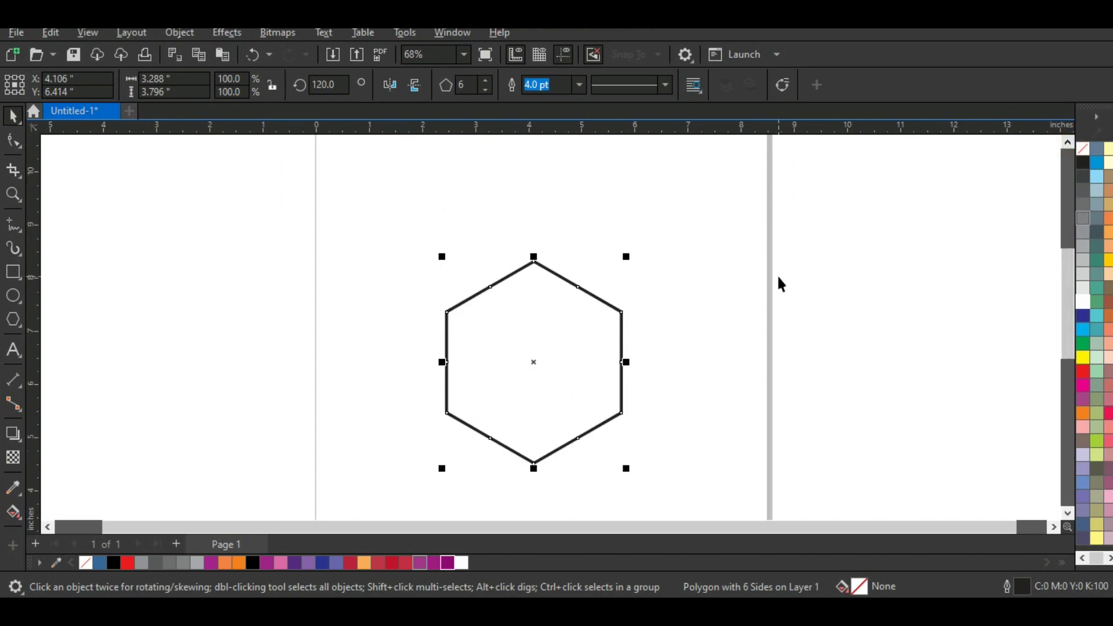
{"action": "left_click", "coordinate": [173, 77]}
{"action": "right_click", "coordinate": [149, 83]}
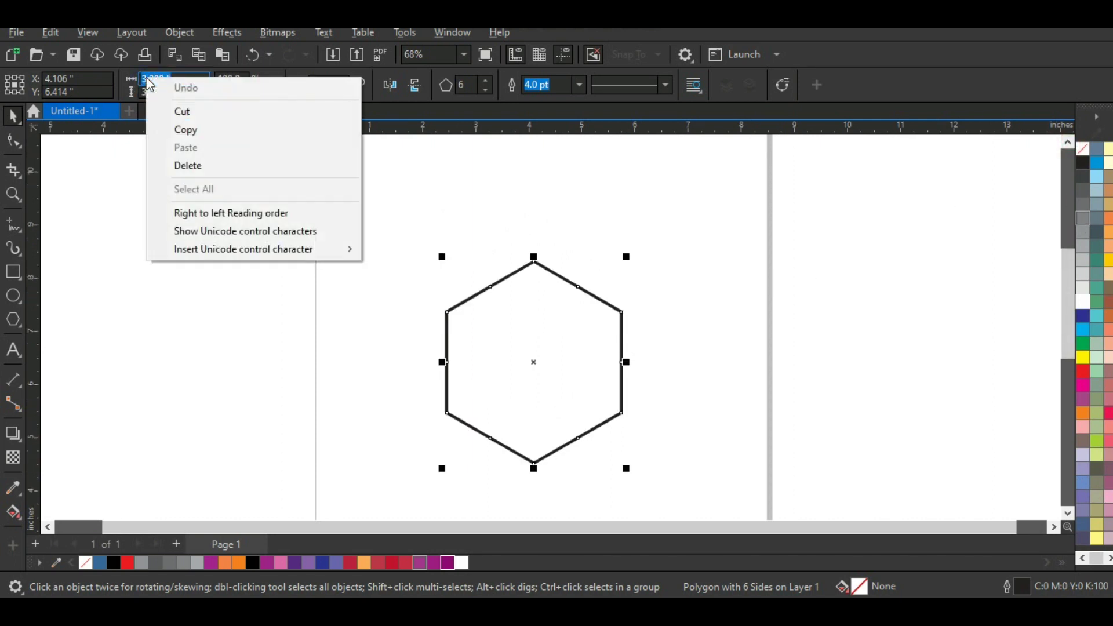
{"action": "left_click", "coordinate": [186, 129]}
{"action": "left_click", "coordinate": [226, 215]}
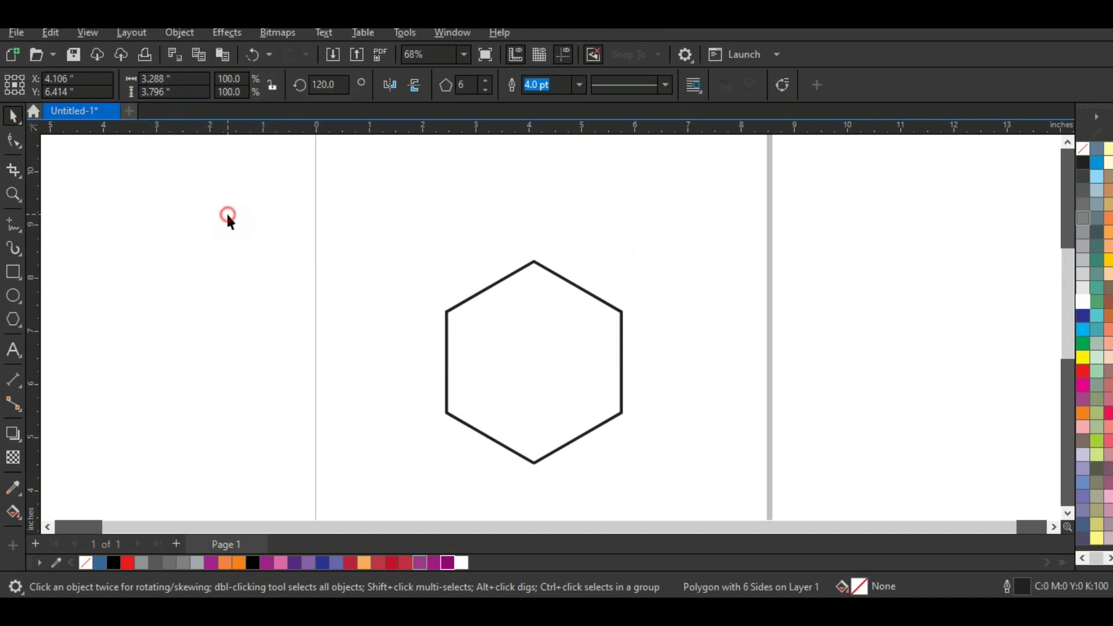
- Draw a rectangle about 4.989" tall over the hexagon and set its width to the copied 3.288"
{"action": "left_click", "coordinate": [13, 272]}
{"action": "left_click_drag", "start_coordinate": [446, 211], "coordinate": [623, 479]}
{"action": "left_click", "coordinate": [141, 79]}
{"action": "right_click", "coordinate": [156, 80]}
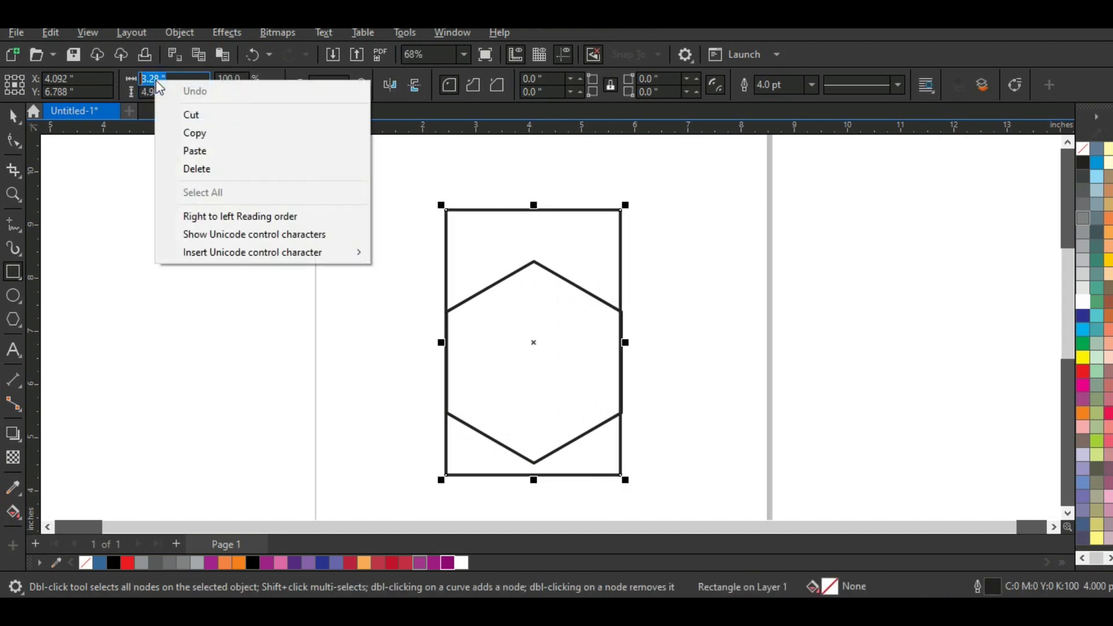
{"action": "left_click", "coordinate": [191, 150]}
{"action": "key", "text": "Return"}
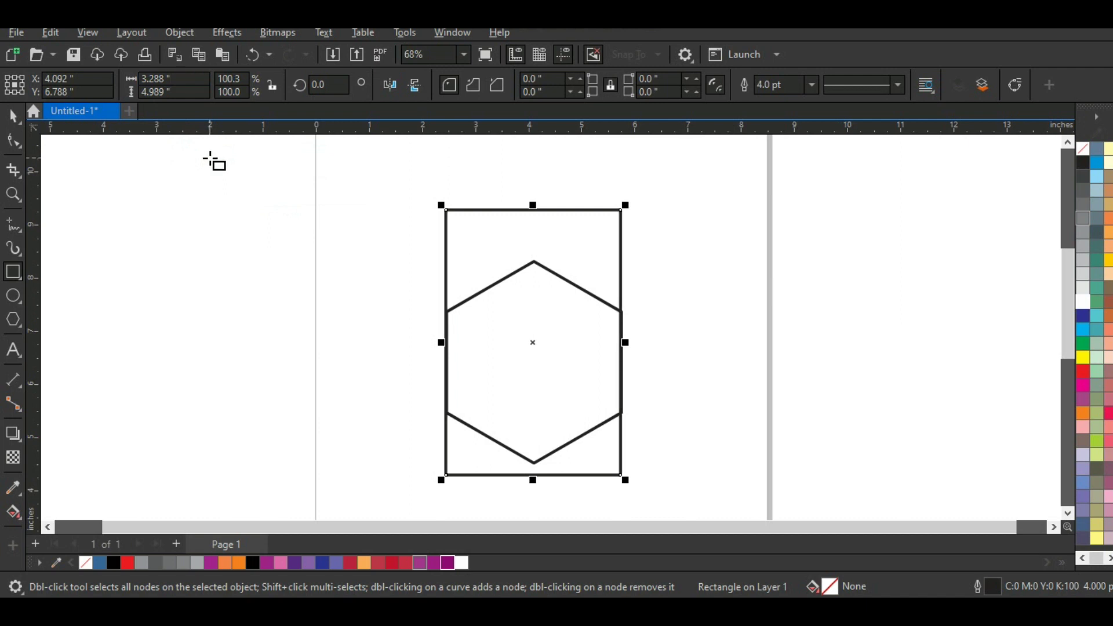
- Align the rectangle with the hexagon's centre both horizontally and vertically
{"action": "key", "text": "space"}
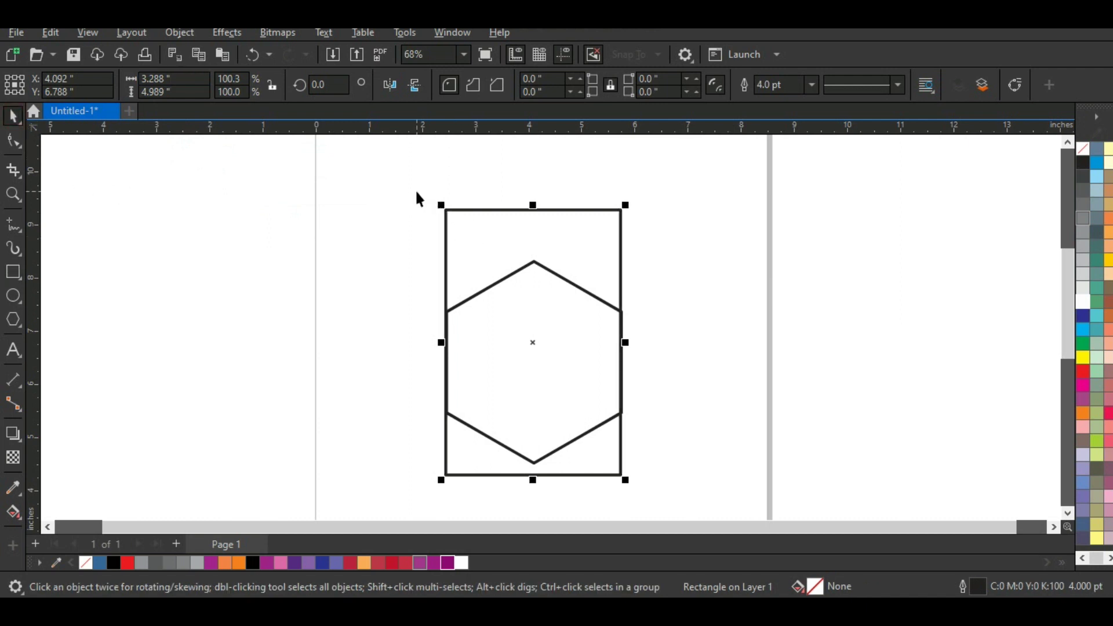
{"action": "left_click", "coordinate": [534, 264], "text": "shift"}
{"action": "key", "text": "c"}
{"action": "key", "text": "e"}
{"action": "left_click", "coordinate": [390, 241]}
- Stretch the rectangle upward to about 5.47" tall and round all four corners to a radius of about 0.585"
{"action": "left_click", "coordinate": [510, 257]}
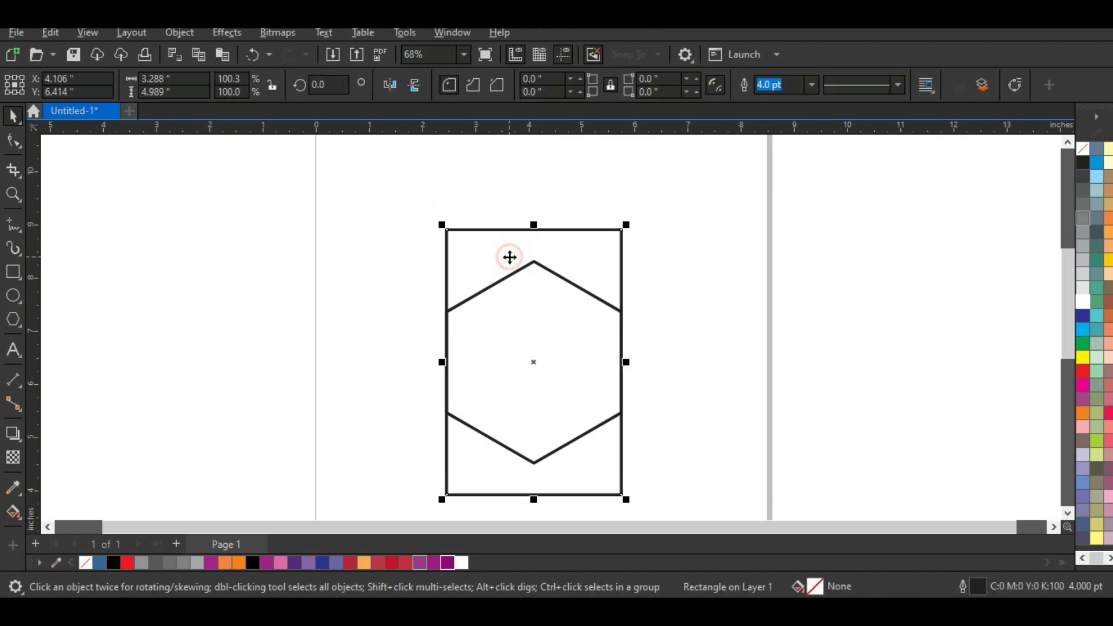
{"action": "left_click", "coordinate": [13, 140]}
{"action": "key", "text": "space"}
{"action": "left_click_drag", "start_coordinate": [534, 224], "coordinate": [536, 203]}
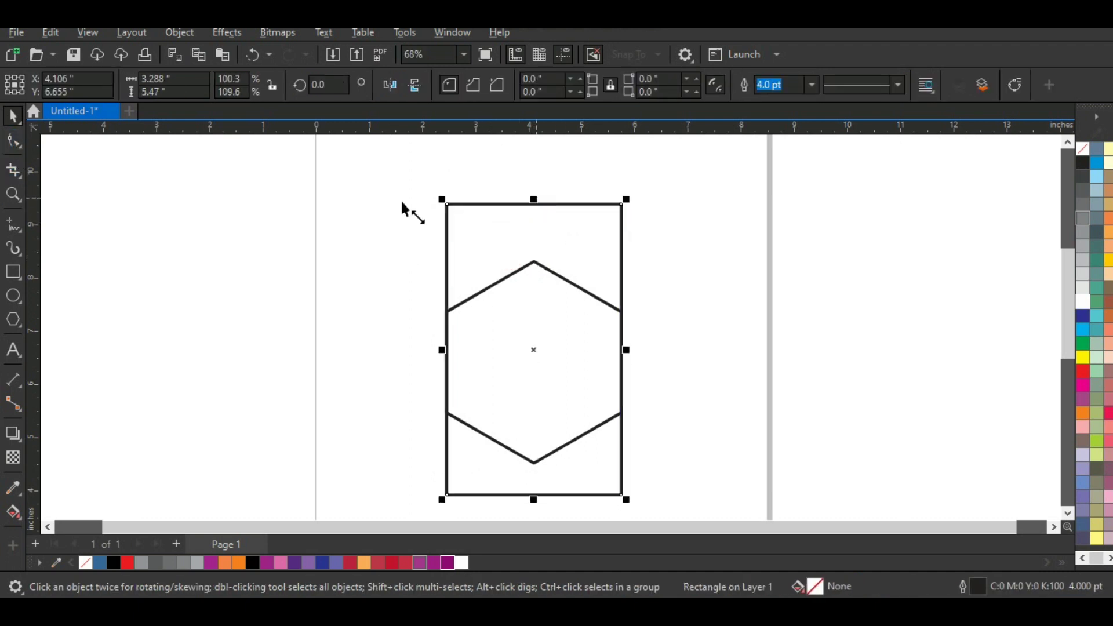
{"action": "left_click", "coordinate": [14, 141]}
{"action": "left_click_drag", "start_coordinate": [452, 209], "coordinate": [433, 232]}
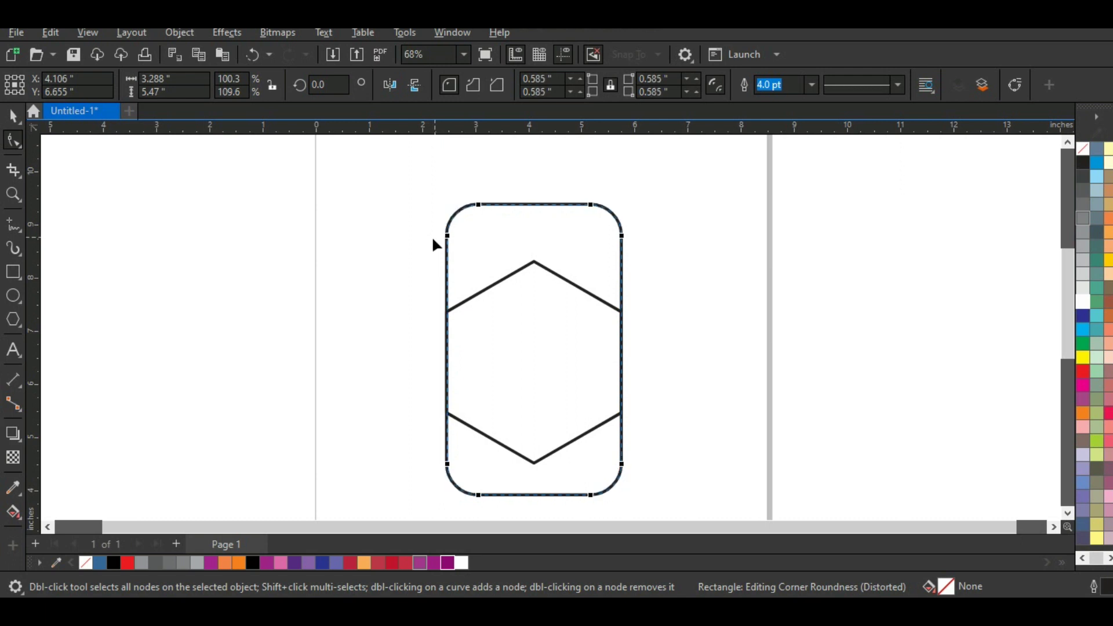
- Skew the rounded rectangle vertically so its right side slopes down, making it about 5.883" tall overall
{"action": "left_click", "coordinate": [13, 116]}
{"action": "left_click", "coordinate": [623, 344]}
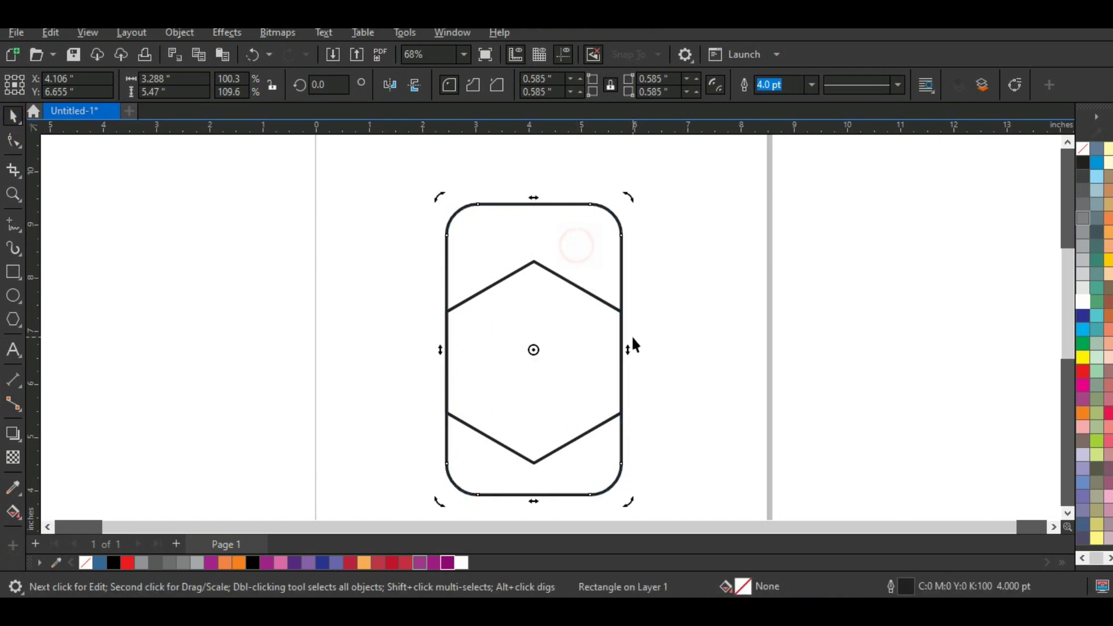
{"action": "left_click_drag", "start_coordinate": [628, 352], "coordinate": [626, 384]}
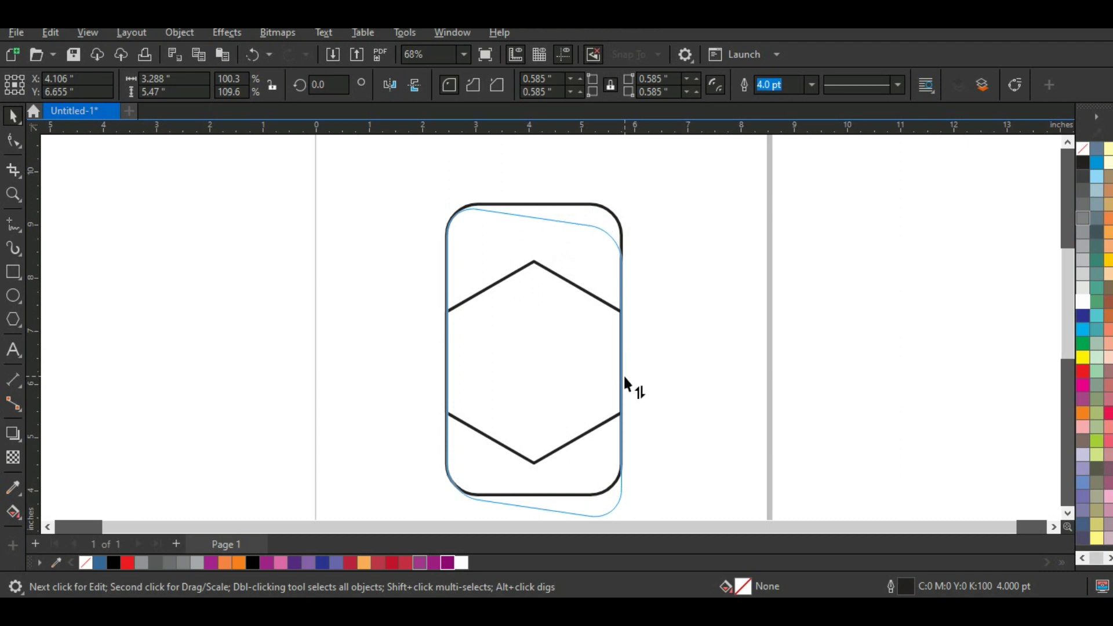
{"action": "left_click_drag", "start_coordinate": [624, 377], "coordinate": [625, 378]}
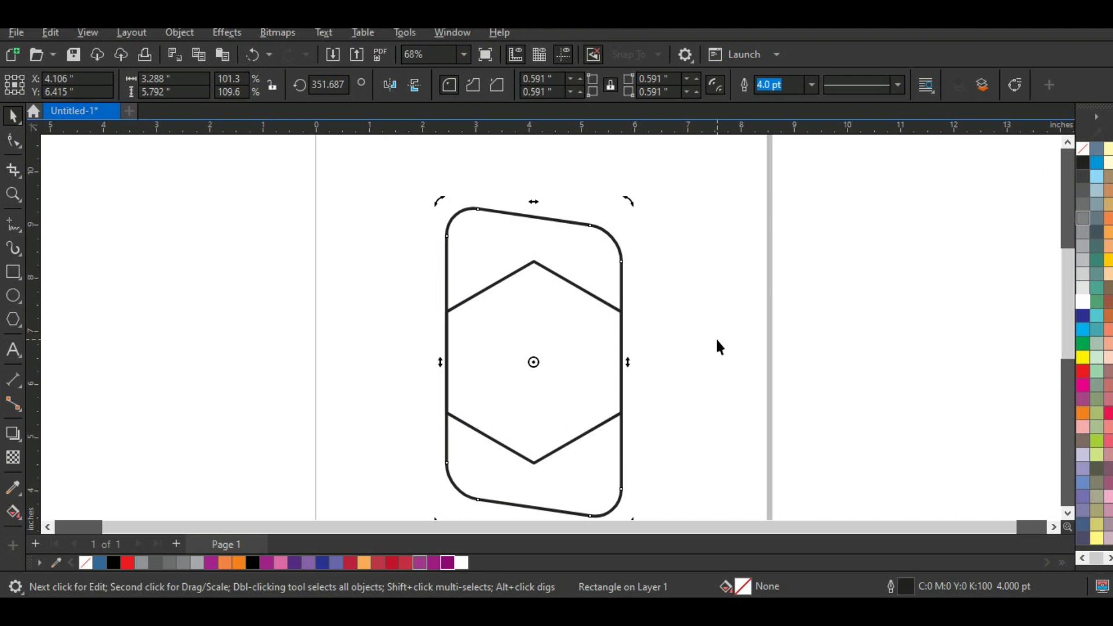
{"action": "left_click_drag", "start_coordinate": [628, 365], "coordinate": [629, 372]}
- Centre-align the skewed rounded rectangle with the hexagon
{"action": "left_click", "coordinate": [537, 264], "text": "shift"}
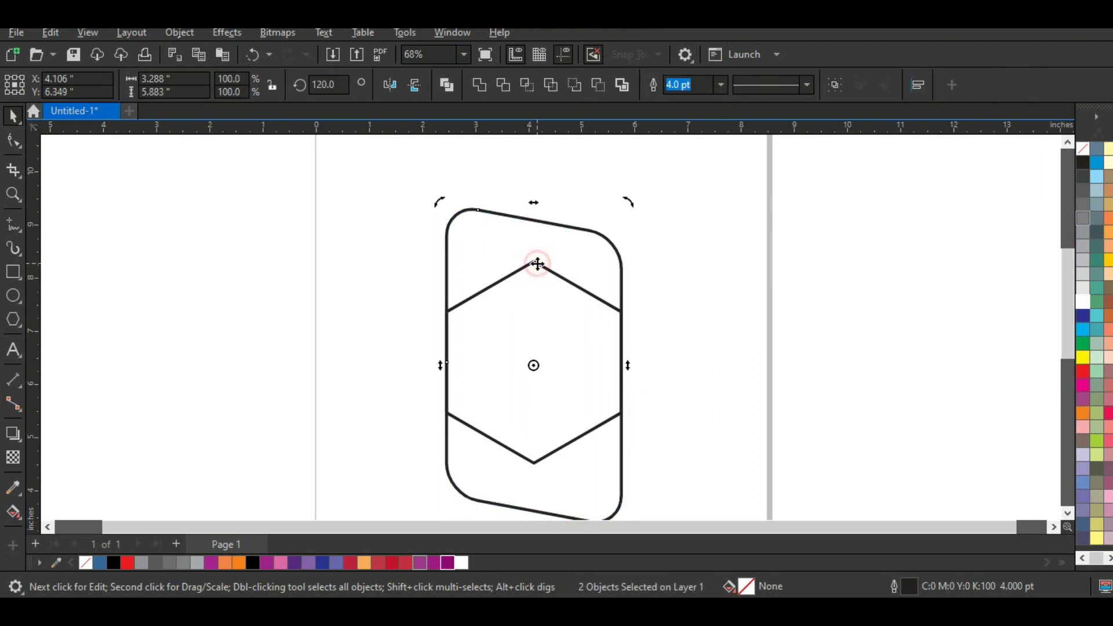
{"action": "scroll", "coordinate": [592, 218], "scroll_direction": "down", "scroll_amount": 1}
{"action": "left_click", "coordinate": [673, 278]}
- Make two rotated copies of the skewed rounded rectangle, evenly spaced around the hexagon's centre and following its sides
{"action": "left_click", "coordinate": [582, 241]}
{"action": "left_click", "coordinate": [578, 236]}
{"action": "left_click_drag", "start_coordinate": [625, 203], "coordinate": [664, 348]}
{"action": "right_click", "coordinate": [664, 348]}
{"action": "left_click_drag", "start_coordinate": [676, 218], "coordinate": [665, 364]}
{"action": "right_click", "coordinate": [665, 364]}
{"action": "left_click", "coordinate": [748, 368]}
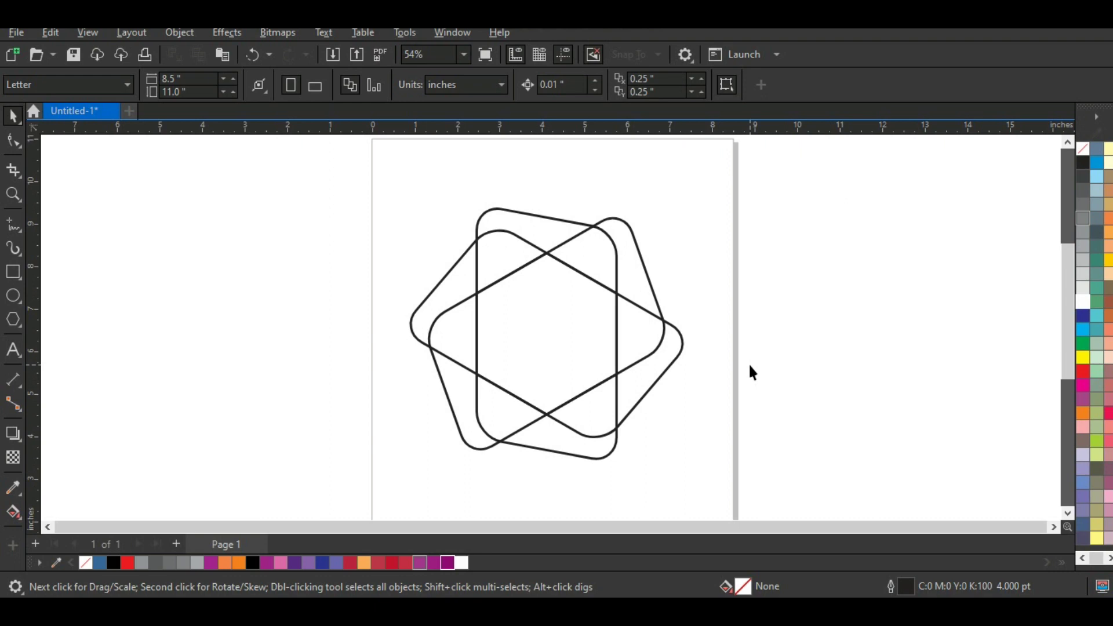
- Draw a vertical line about 3.853" long joining the hexagon's upper and lower vertices, and centre-align all objects
{"action": "left_click", "coordinate": [13, 195]}
{"action": "left_click_drag", "start_coordinate": [398, 208], "coordinate": [725, 473]}
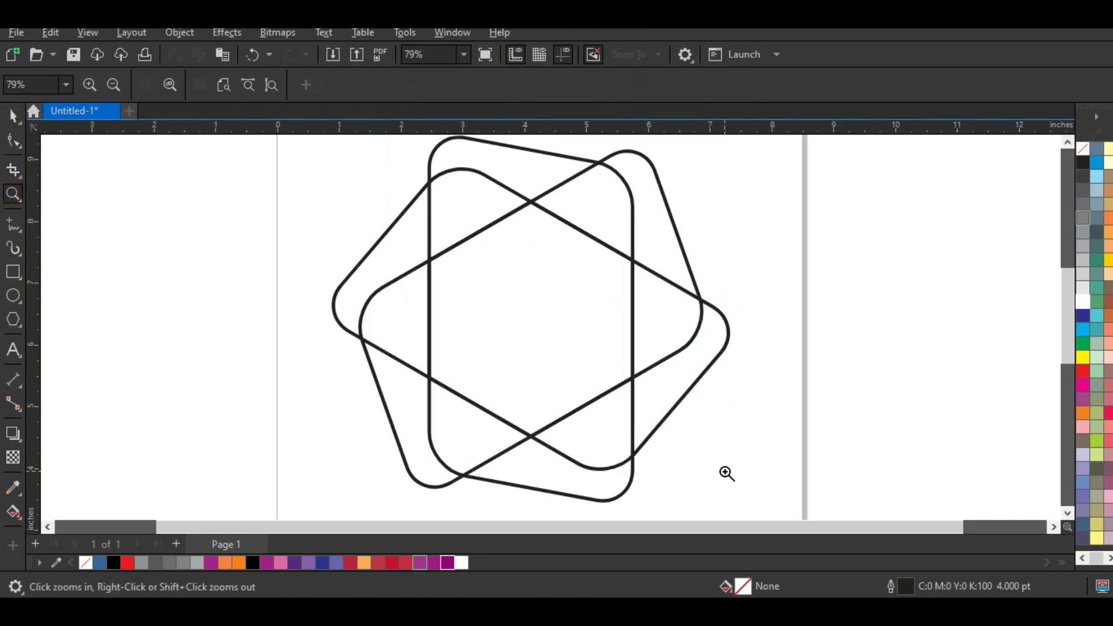
{"action": "left_click", "coordinate": [14, 225]}
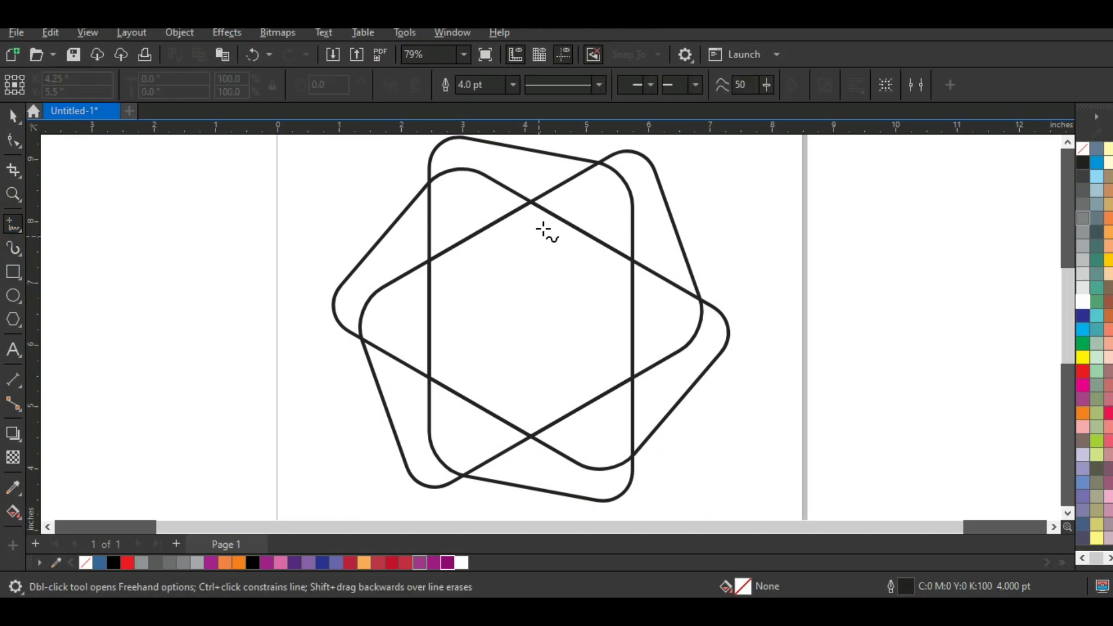
{"action": "left_click", "coordinate": [531, 202]}
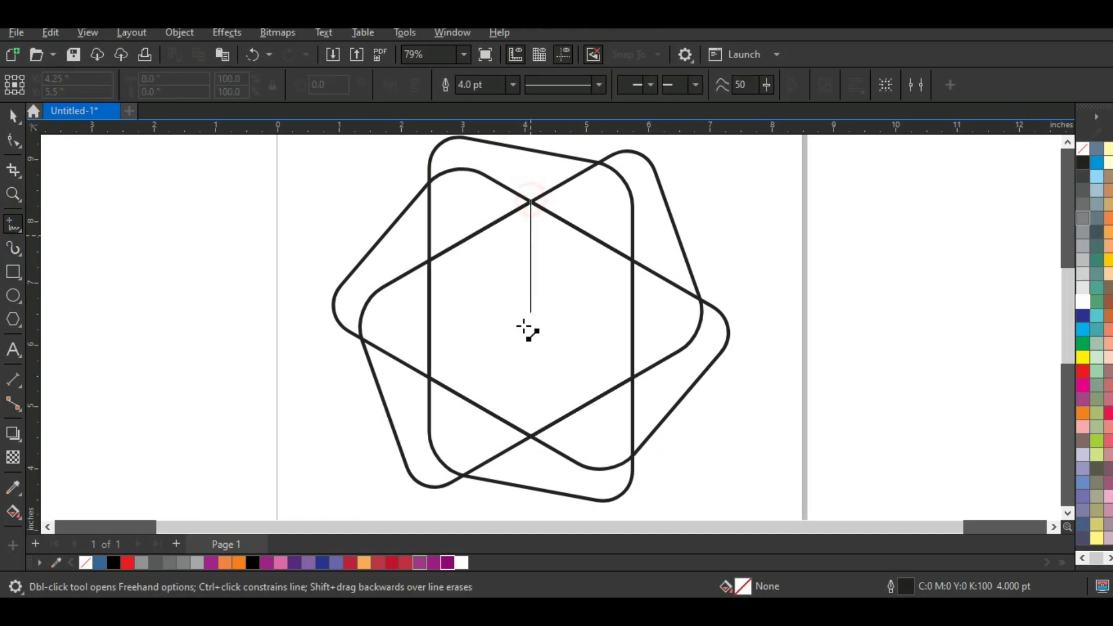
{"action": "left_click", "coordinate": [518, 439], "text": "ctrl"}
{"action": "key", "text": "space"}
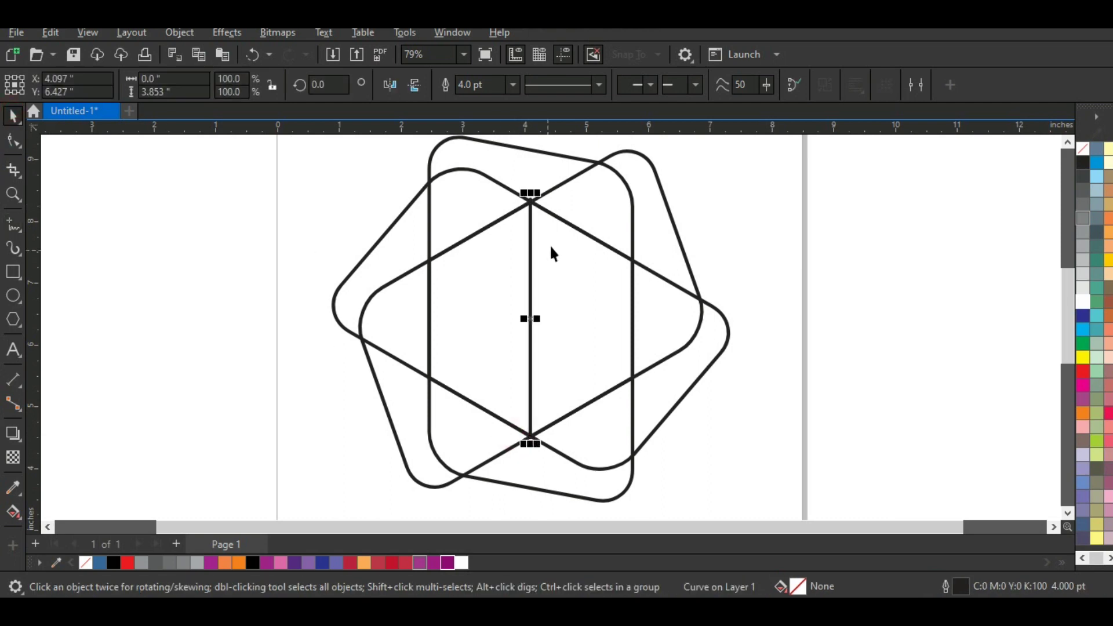
{"action": "key", "text": "ctrl+a"}
{"action": "left_click", "coordinate": [879, 296]}
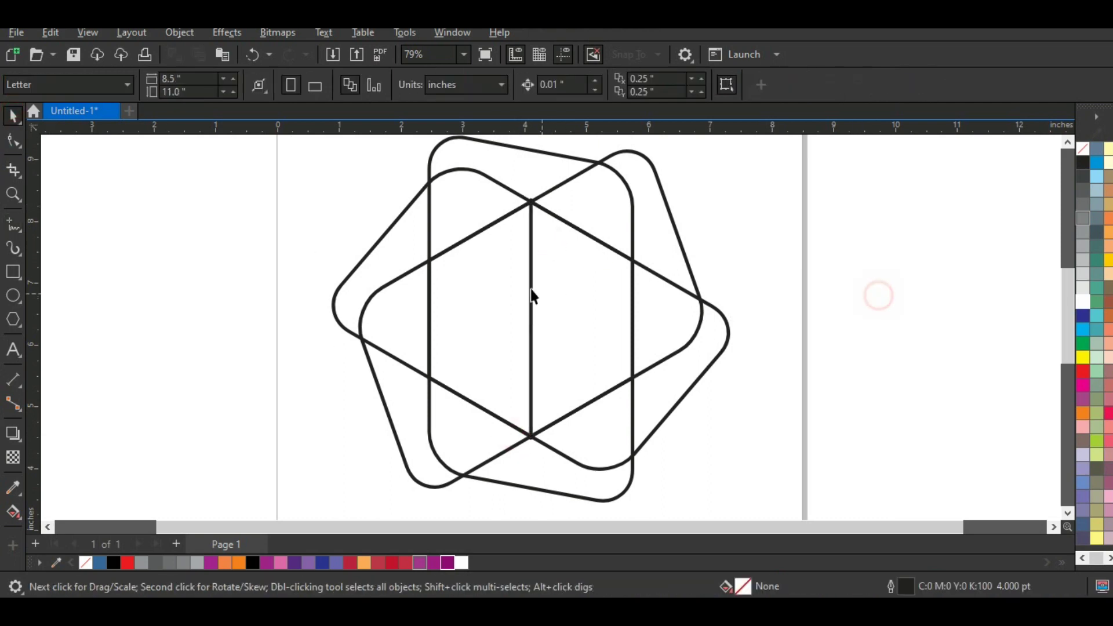
- Add two copies of the vertical line, each rotated a further 60° about its centre, to connect the hexagon's opposite vertices
{"action": "left_click", "coordinate": [531, 283]}
{"action": "left_click", "coordinate": [532, 270]}
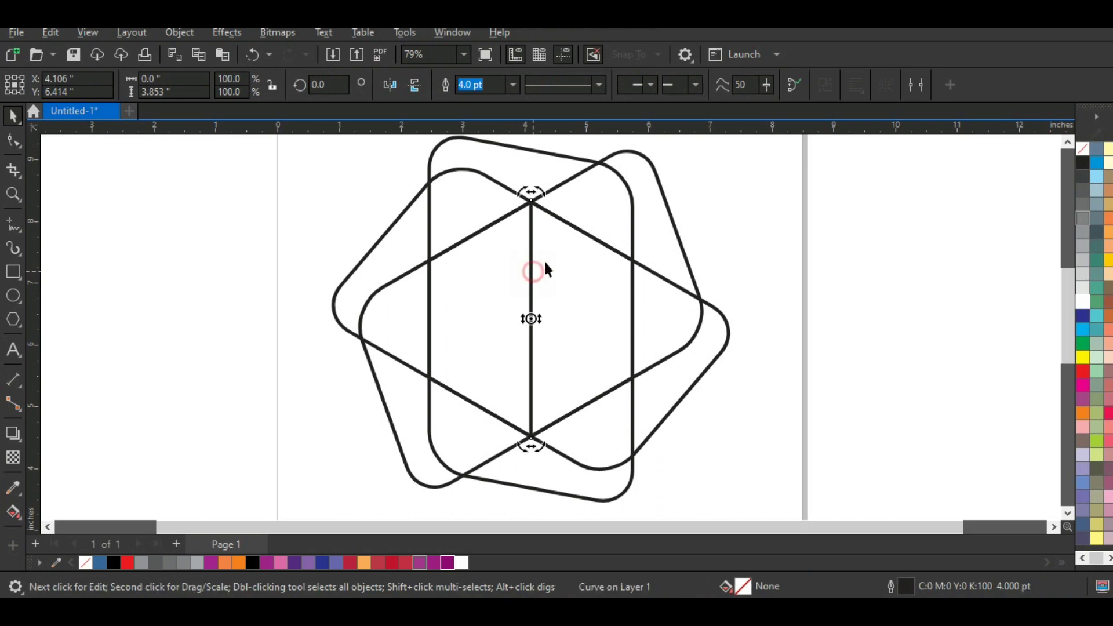
{"action": "left_click_drag", "start_coordinate": [544, 194], "coordinate": [626, 281]}
{"action": "key", "text": "ctrl+r"}
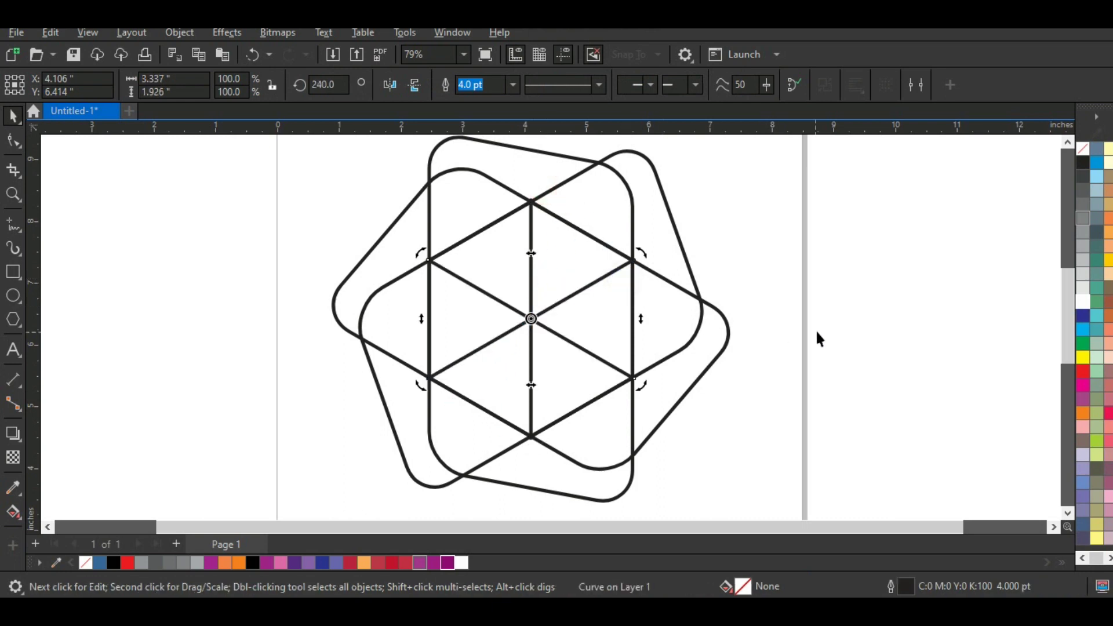
{"action": "left_click", "coordinate": [817, 333]}
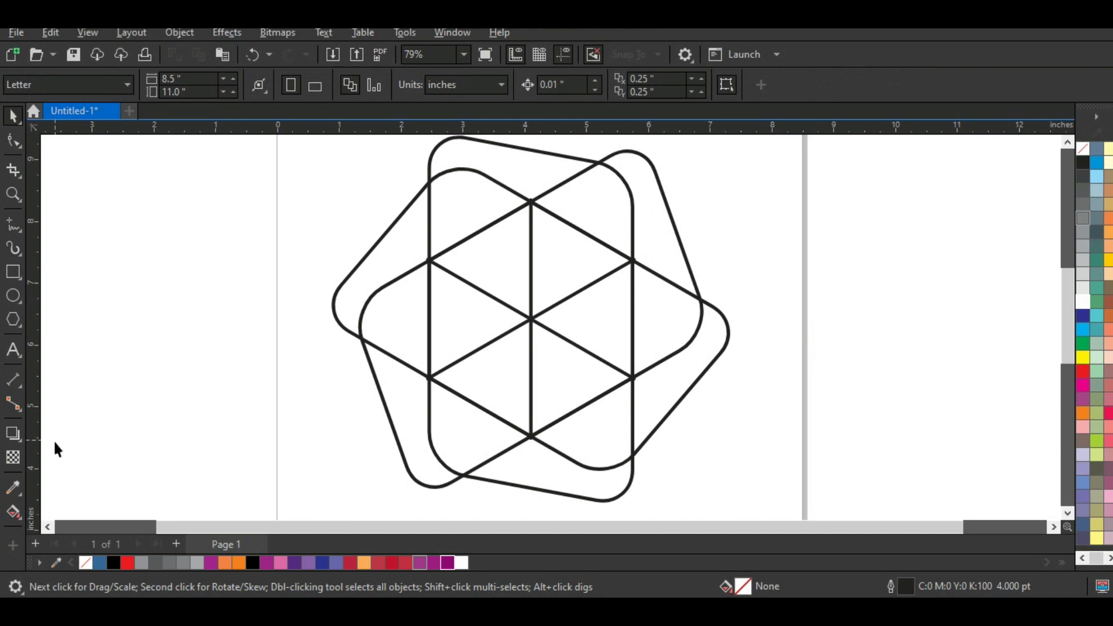
- Use Smart Fill to fill the hexagon's two lower triangles and the three adjoining regions on the lower right with blue
{"action": "left_click", "coordinate": [24, 525]}
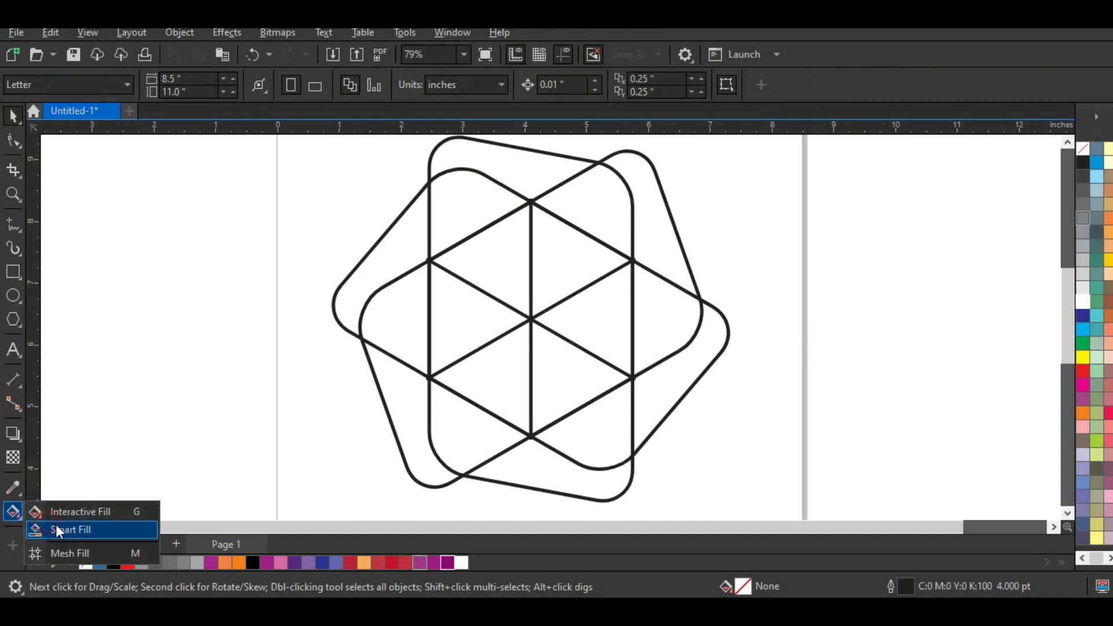
{"action": "left_click", "coordinate": [56, 525]}
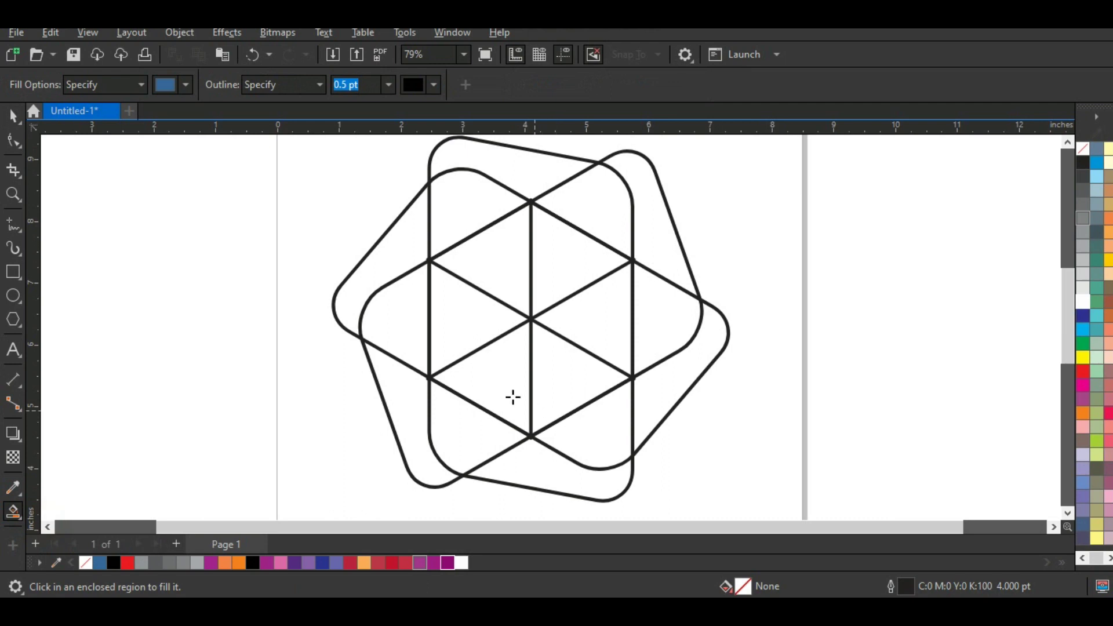
{"action": "left_click", "coordinate": [489, 365]}
{"action": "left_click", "coordinate": [551, 376]}
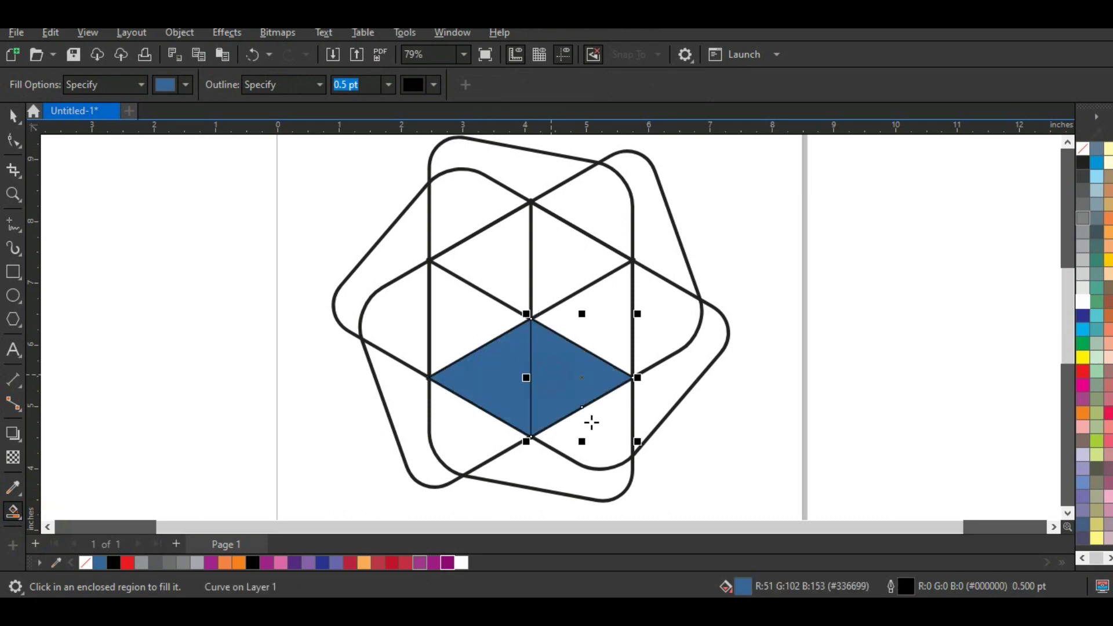
{"action": "left_click", "coordinate": [591, 424]}
{"action": "left_click", "coordinate": [671, 390]}
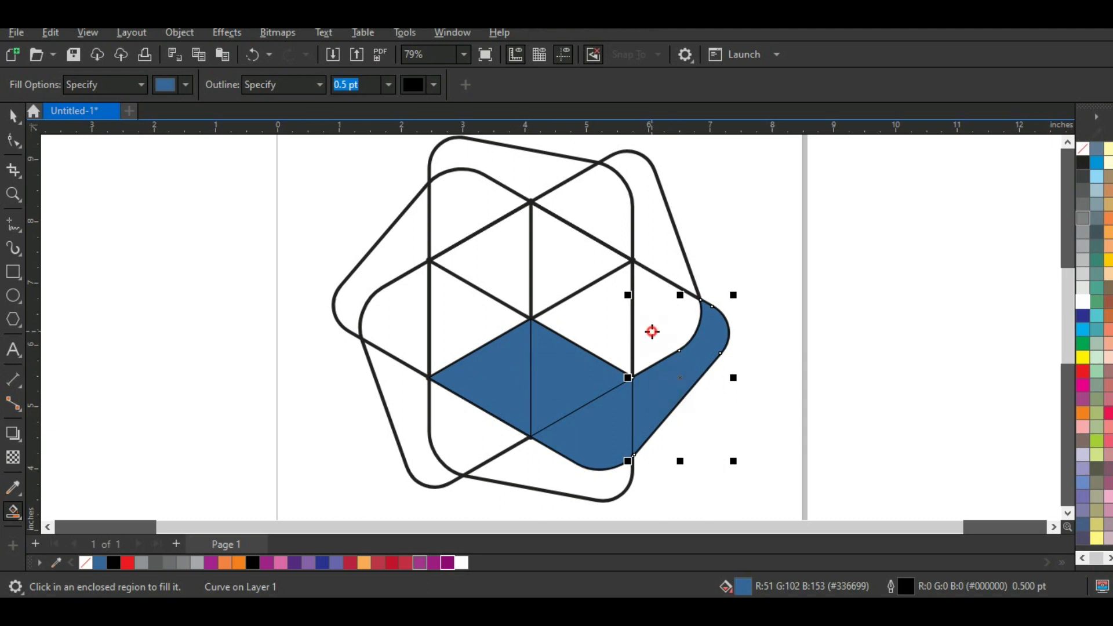
{"action": "left_click", "coordinate": [652, 332]}
- Weld the five blue regions into a single shape
{"action": "left_click", "coordinate": [13, 116]}
{"action": "left_click", "coordinate": [599, 422], "text": "shift"}
{"action": "left_click", "coordinate": [562, 380], "text": "shift"}
{"action": "left_click", "coordinate": [489, 375], "text": "shift"}
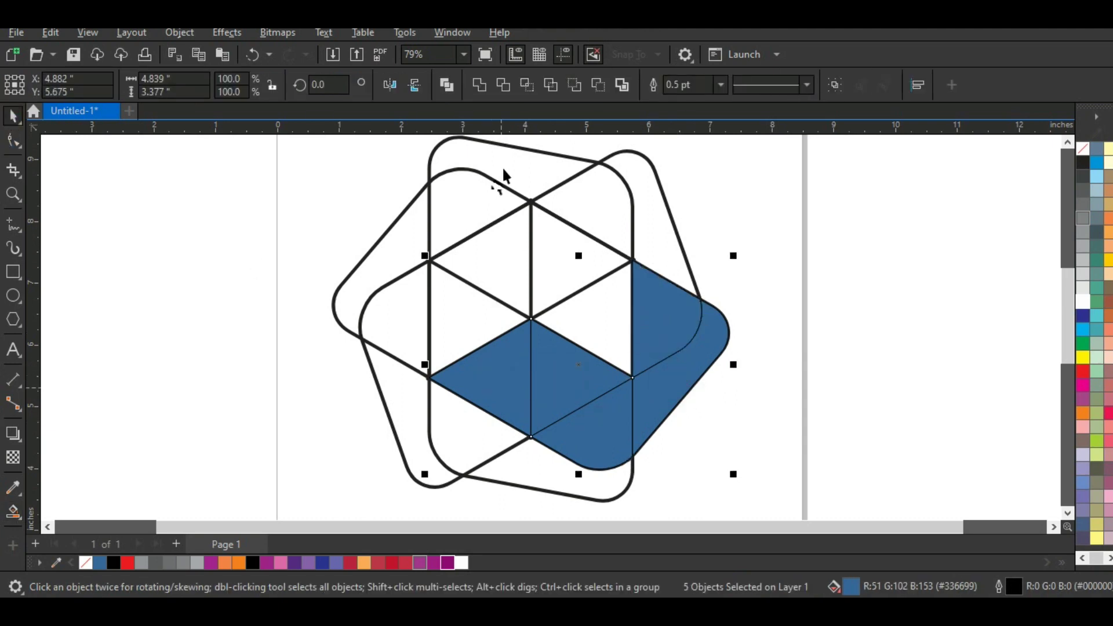
{"action": "left_click", "coordinate": [478, 85]}
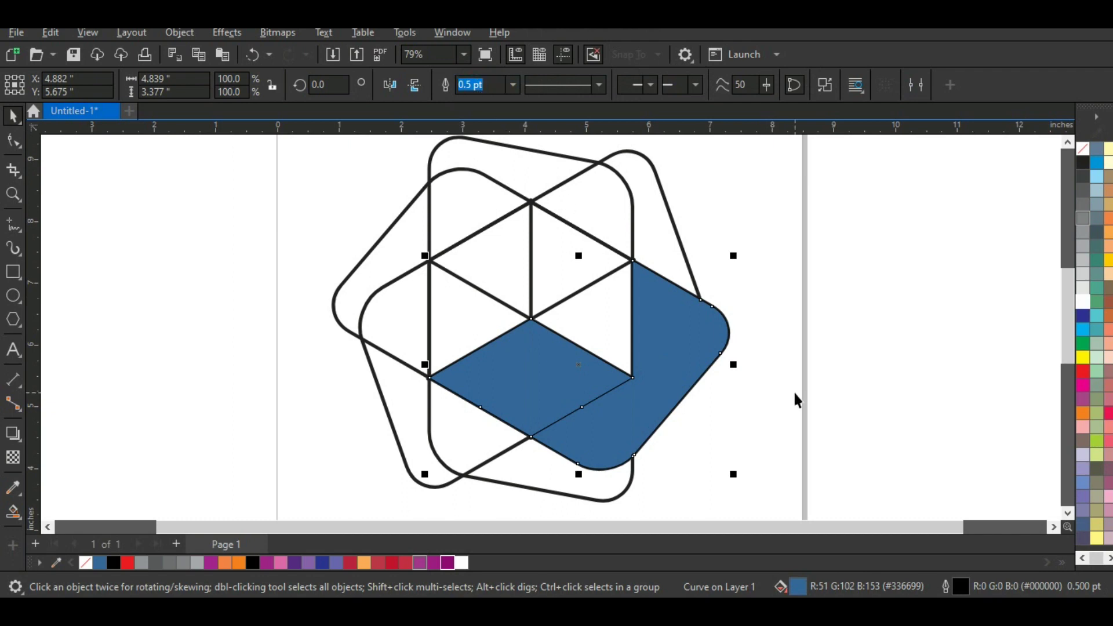
- Fill the welded shape with 80% black and remove its outline
{"action": "left_click", "coordinate": [1079, 193]}
{"action": "right_click", "coordinate": [1080, 149]}
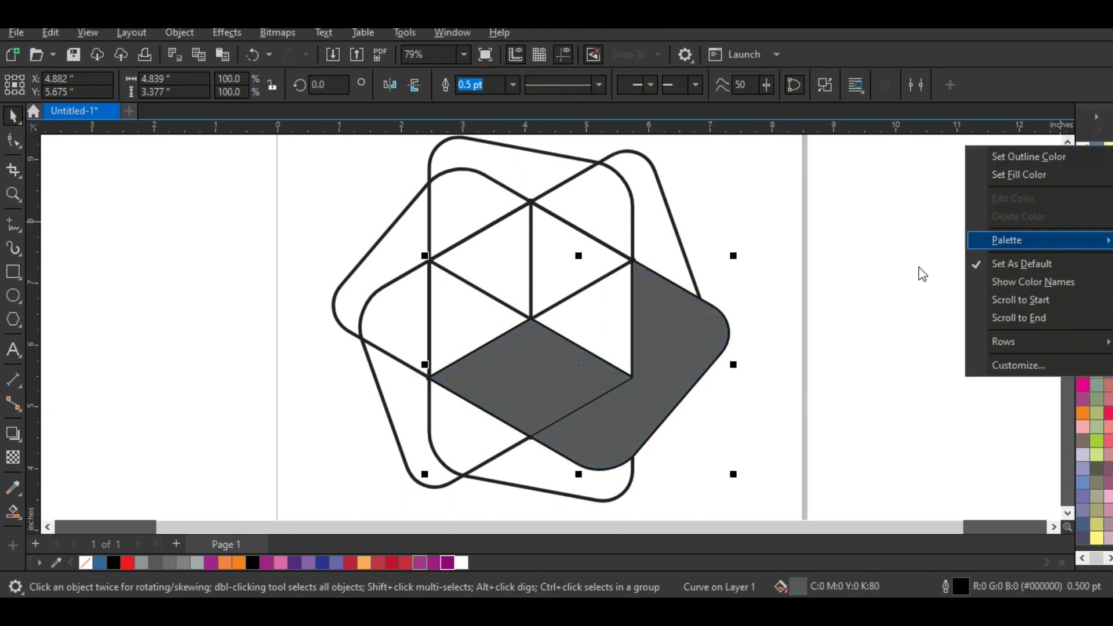
{"action": "left_click", "coordinate": [996, 161]}
{"action": "left_click", "coordinate": [857, 267]}
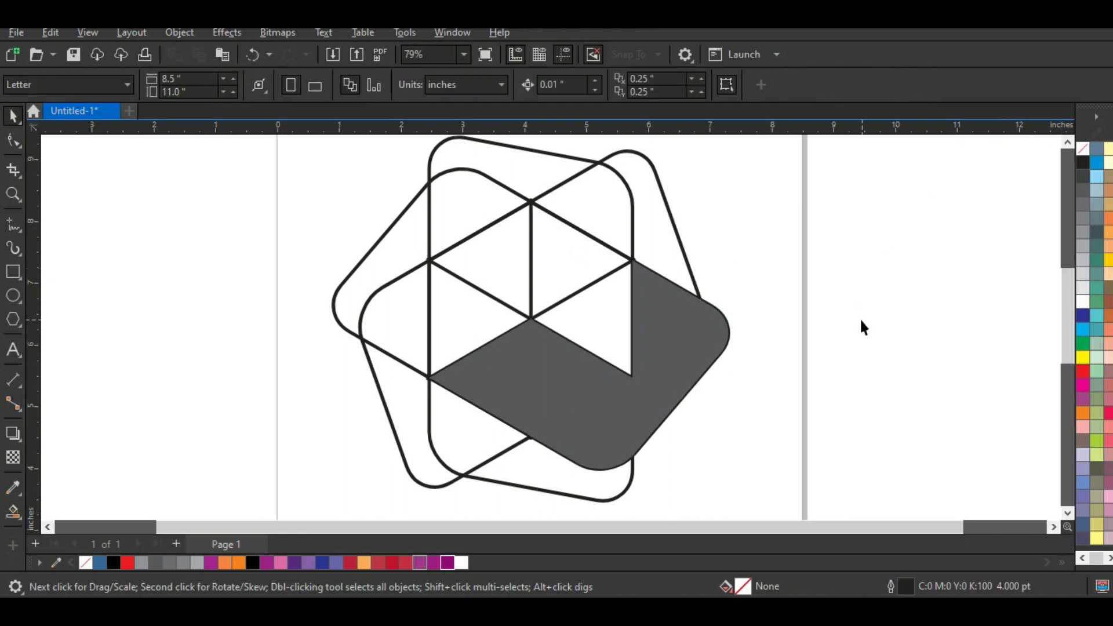
- Smart-fill the two left-hand outer lobes' three regions and the hexagon's left and upper-left triangles with blue
{"action": "left_click", "coordinate": [12, 511]}
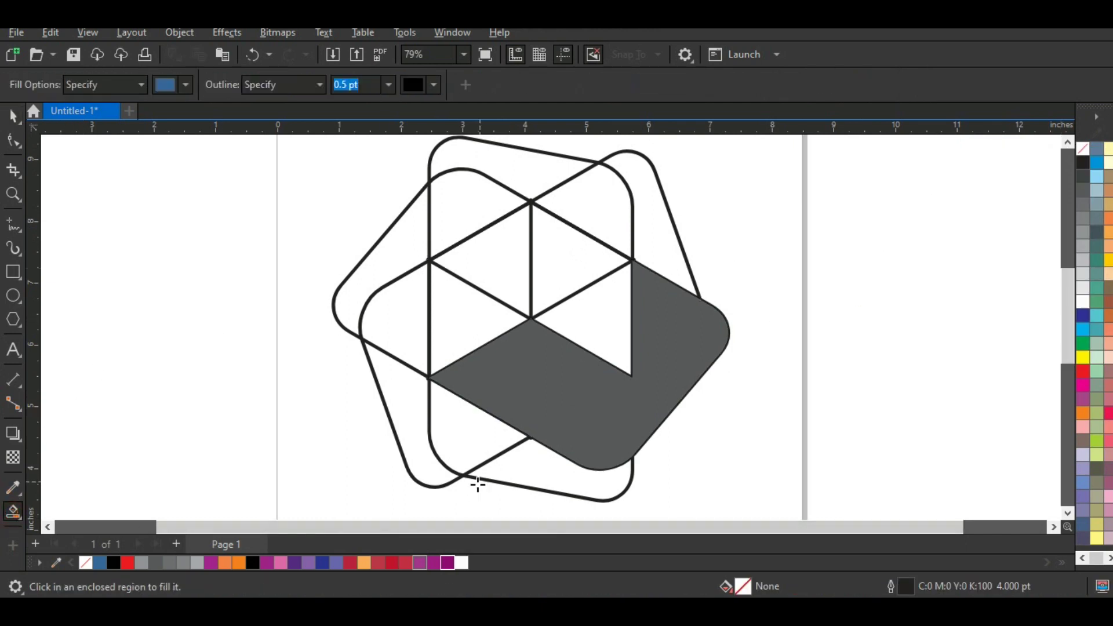
{"action": "left_click", "coordinate": [463, 430]}
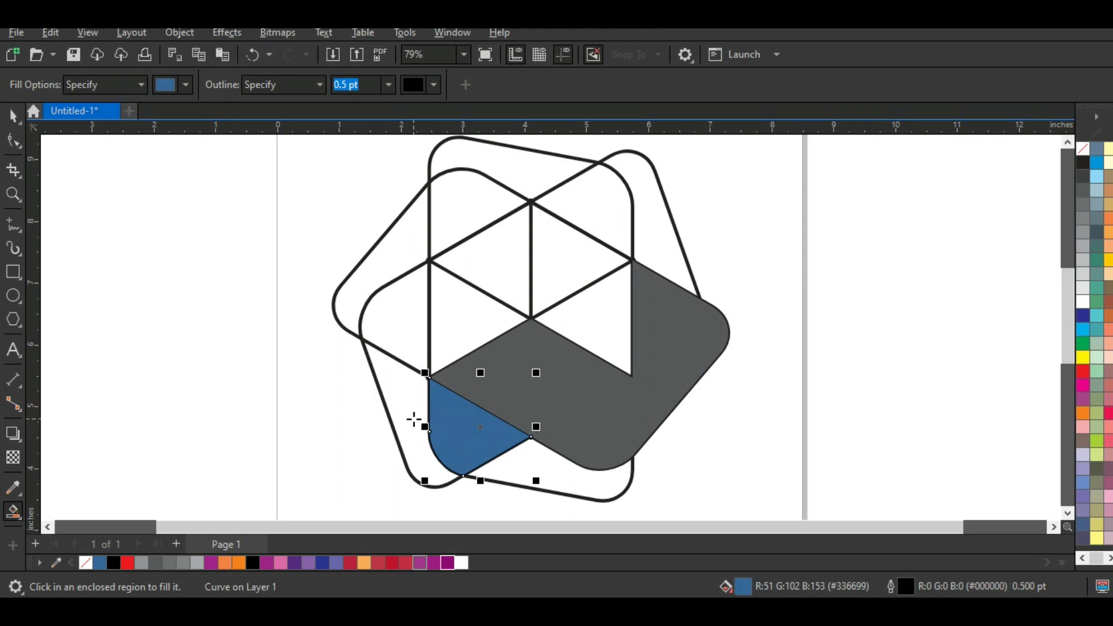
{"action": "left_click", "coordinate": [413, 408]}
{"action": "left_click", "coordinate": [406, 342]}
{"action": "left_click", "coordinate": [460, 325]}
{"action": "left_click", "coordinate": [493, 266]}
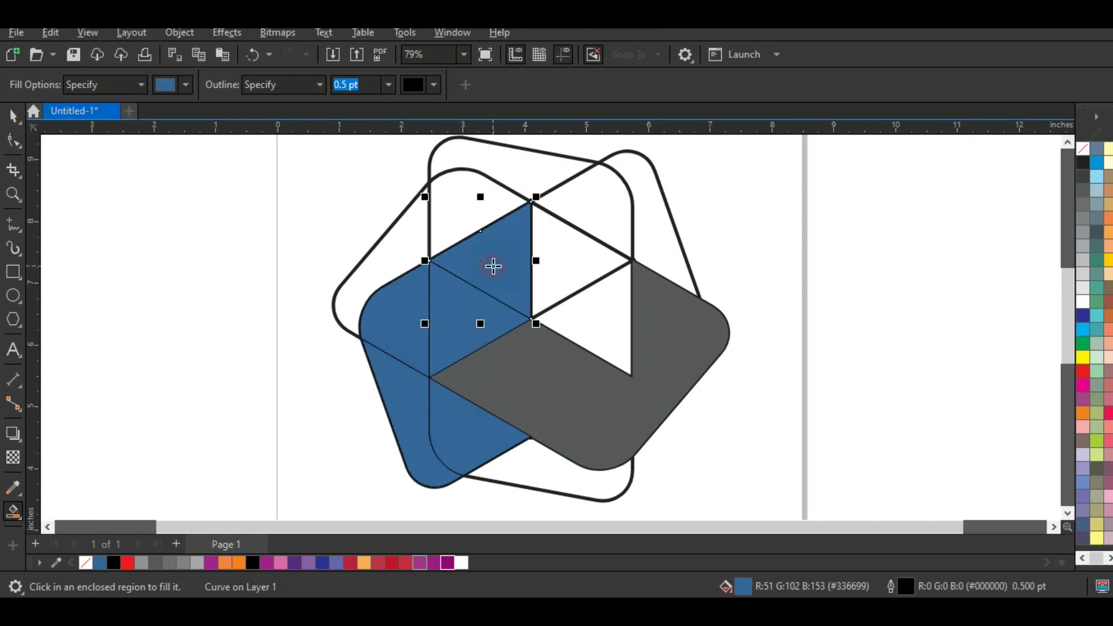
- Weld the five blue regions on the left into a single shape
{"action": "left_click", "coordinate": [11, 117]}
{"action": "left_click", "coordinate": [444, 308], "text": "shift"}
{"action": "left_click", "coordinate": [400, 311], "text": "shift"}
{"action": "left_click", "coordinate": [407, 406], "text": "shift"}
{"action": "left_click", "coordinate": [470, 448], "text": "shift"}
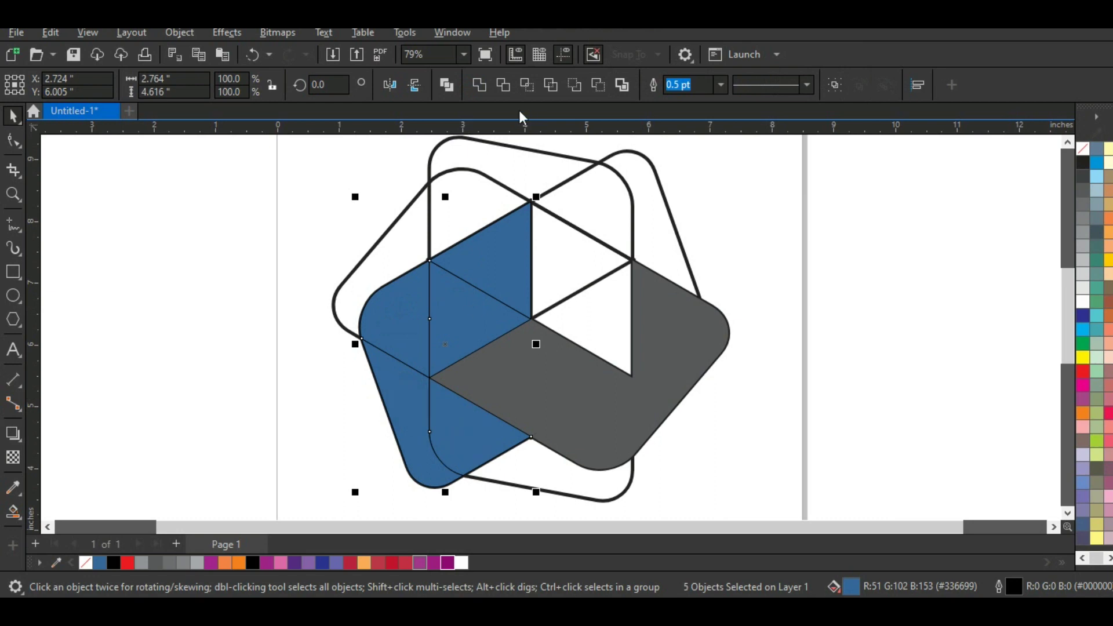
{"action": "left_click", "coordinate": [479, 89]}
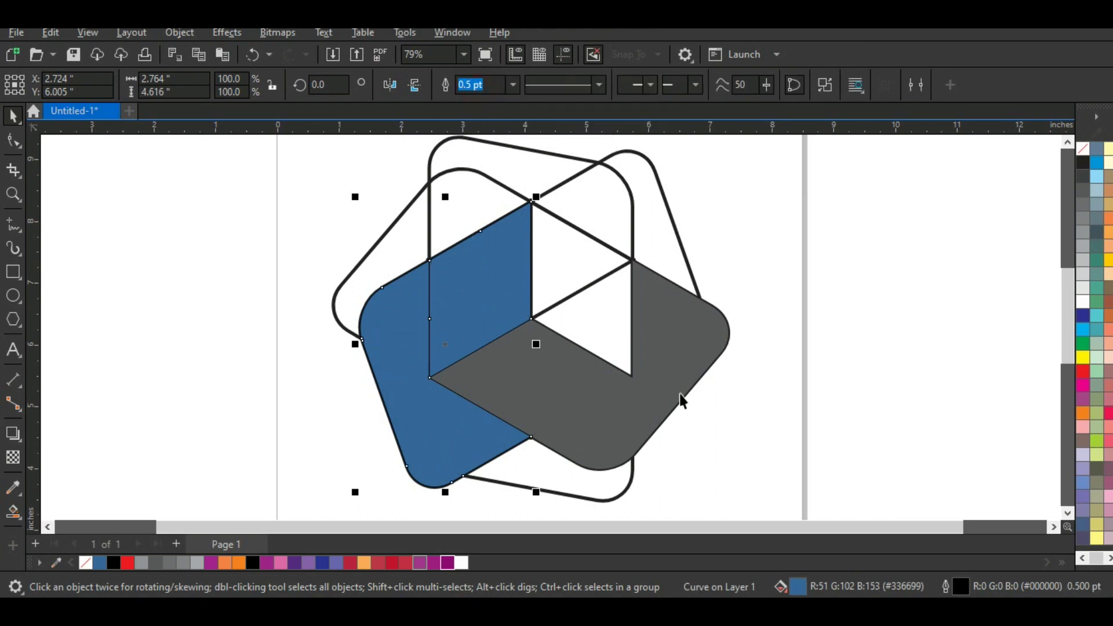
- Fill the welded left shape with 50% black and remove its outline
{"action": "left_click", "coordinate": [1084, 203]}
{"action": "left_click", "coordinate": [1084, 219]}
{"action": "left_click", "coordinate": [1083, 232]}
{"action": "right_click", "coordinate": [1083, 149]}
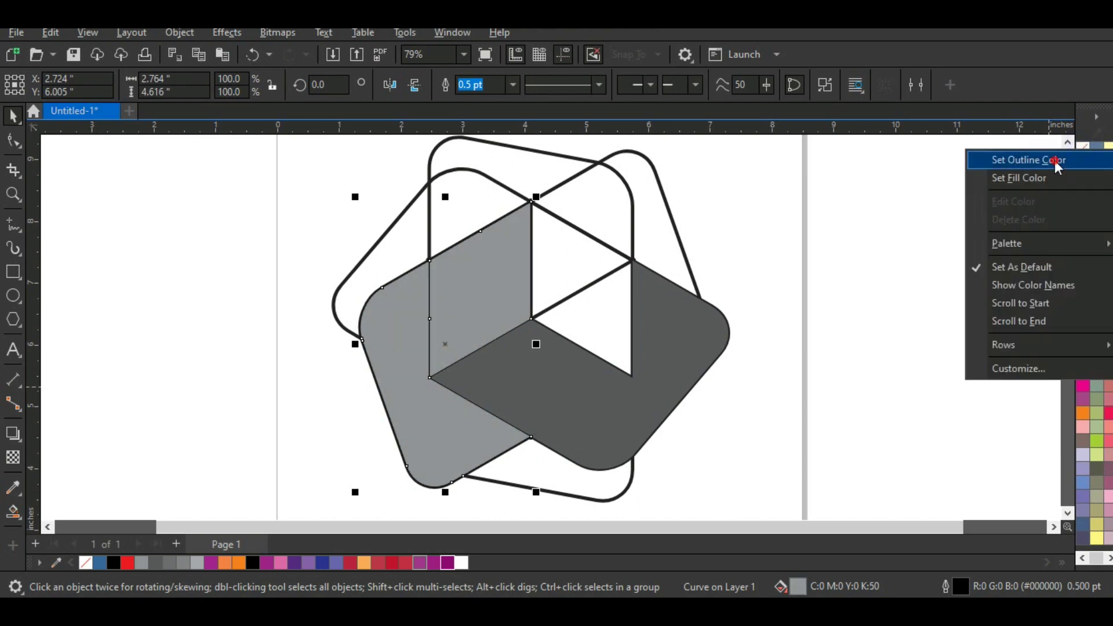
{"action": "left_click", "coordinate": [1044, 158]}
{"action": "left_click", "coordinate": [865, 241]}
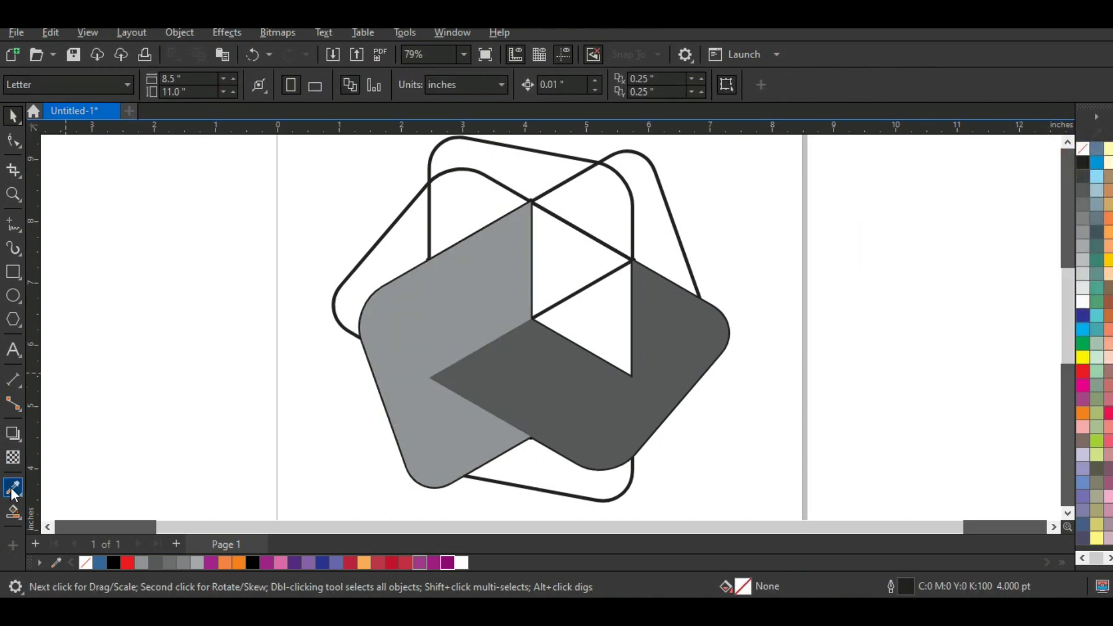
- Smart-fill the hexagon's two right-hand triangles and the three regions of the upper lobe with blue
{"action": "left_click", "coordinate": [22, 511]}
{"action": "left_click", "coordinate": [592, 310]}
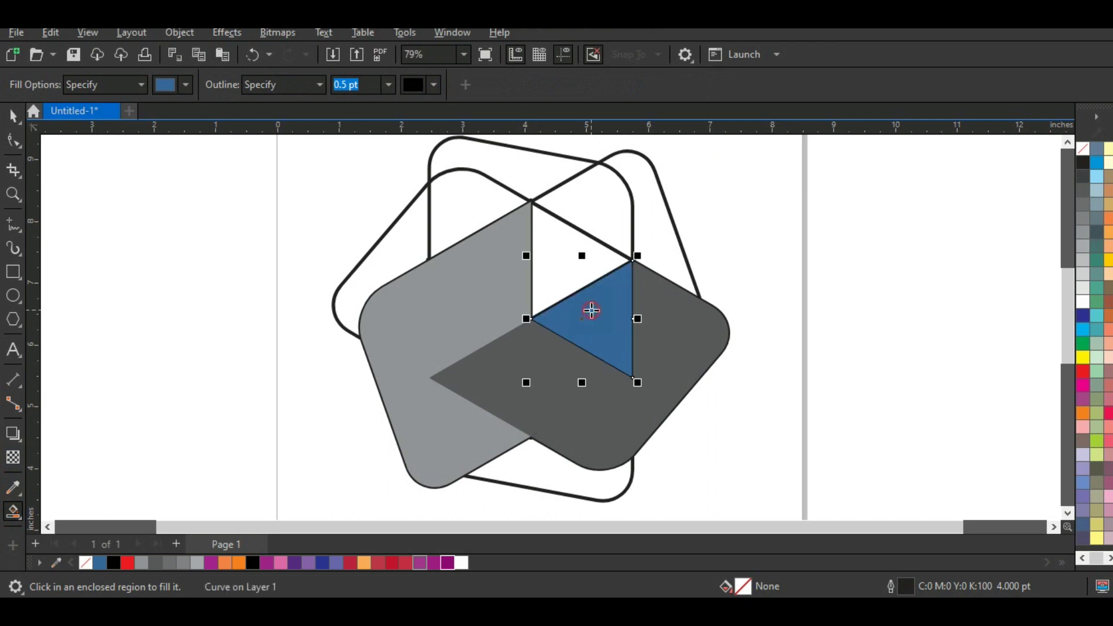
{"action": "left_click", "coordinate": [581, 266]}
{"action": "left_click", "coordinate": [584, 204]}
{"action": "left_click", "coordinate": [529, 174]}
{"action": "left_click", "coordinate": [485, 203]}
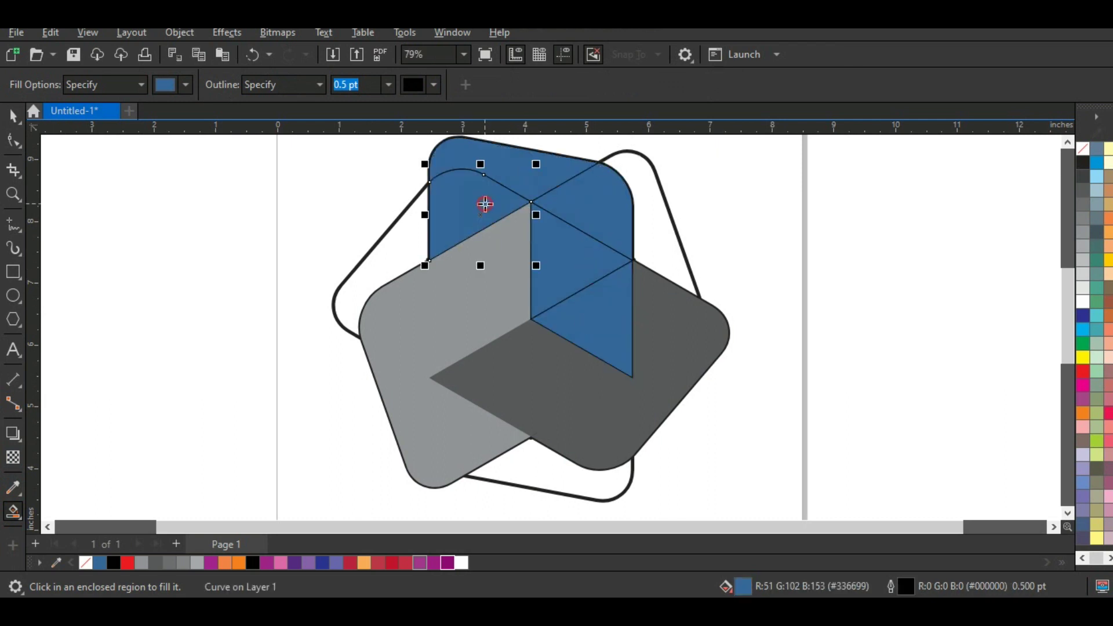
- Weld the five blue regions of the upper lobe into a single shape
{"action": "left_click", "coordinate": [13, 116]}
{"action": "left_click", "coordinate": [566, 190], "text": "shift"}
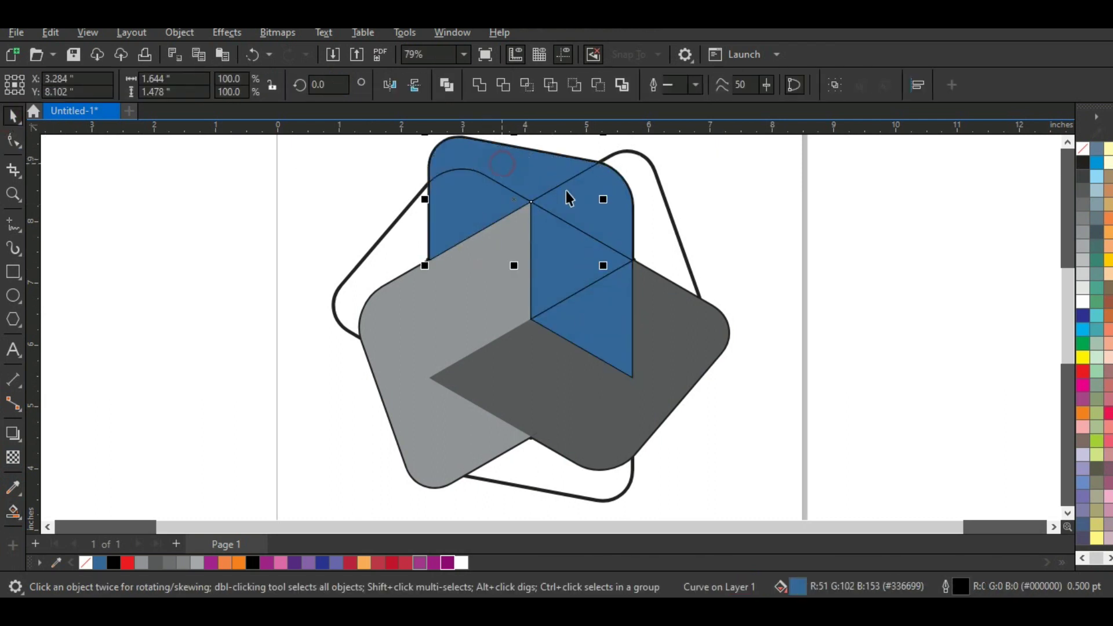
{"action": "left_click", "coordinate": [570, 258], "text": "shift"}
{"action": "left_click", "coordinate": [477, 88]}
- Fill the welded upper shape with 20% black and remove its outline
{"action": "left_click", "coordinate": [1083, 218]}
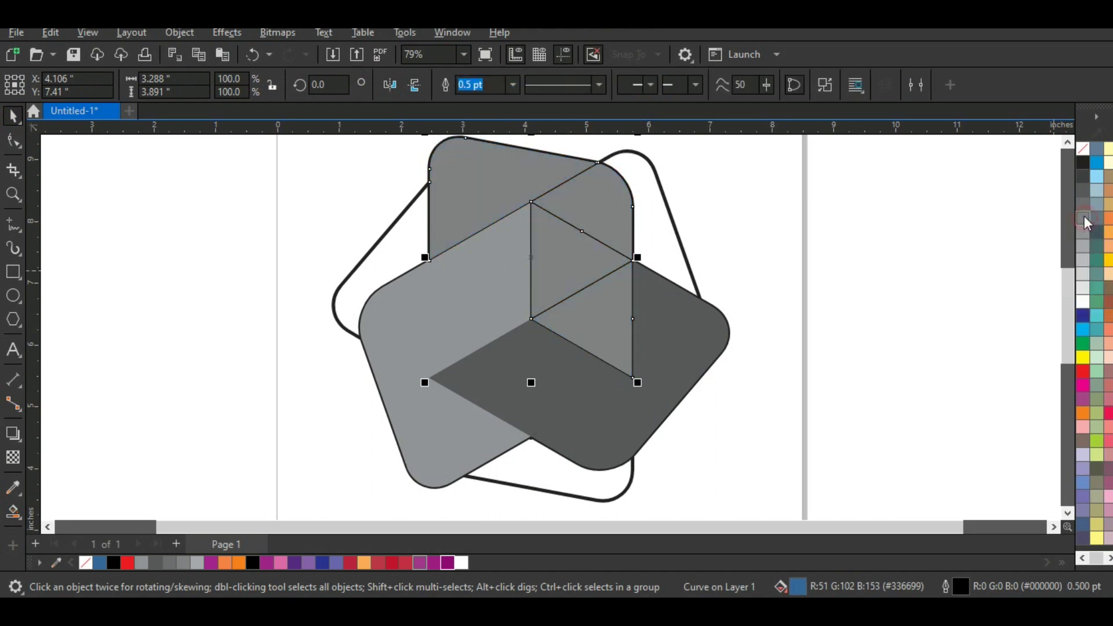
{"action": "right_click", "coordinate": [1084, 148]}
{"action": "left_click", "coordinate": [1070, 156]}
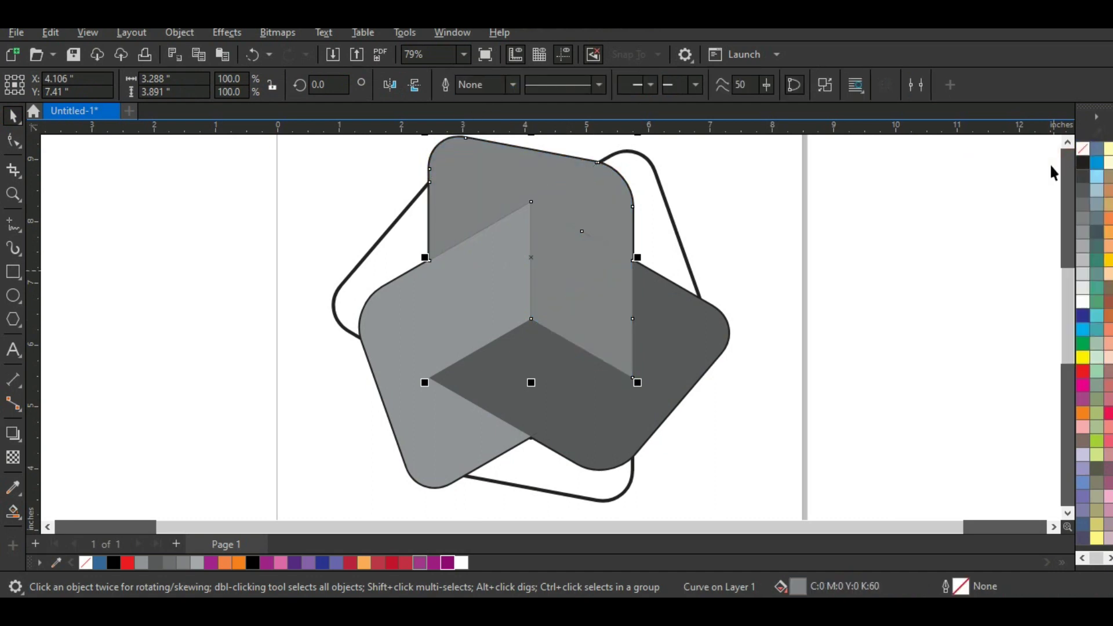
{"action": "left_click", "coordinate": [1083, 274]}
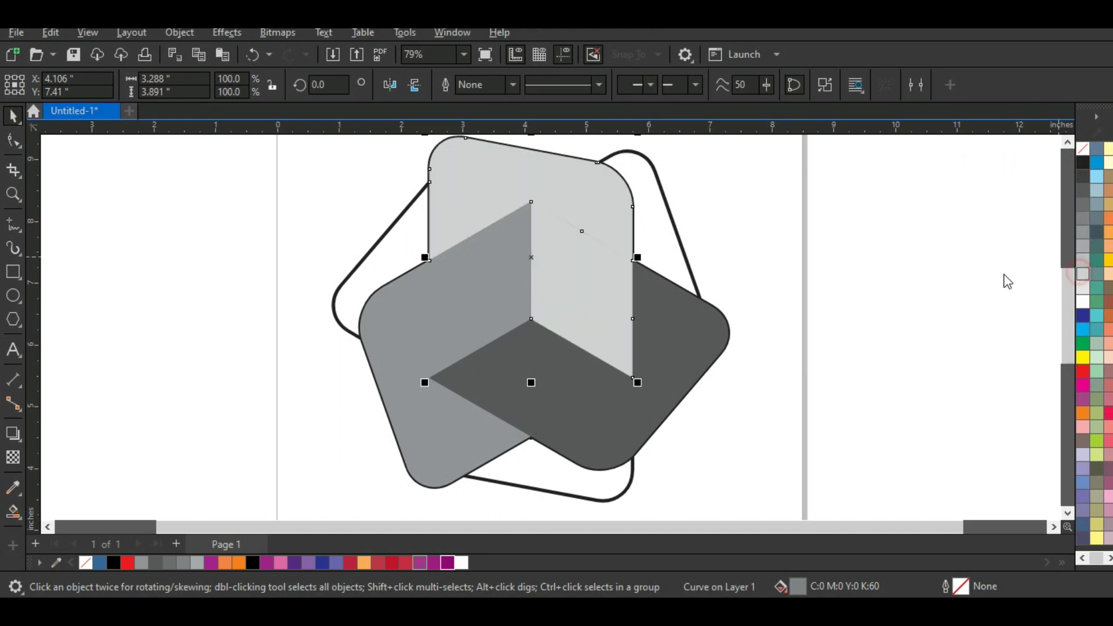
{"action": "left_click", "coordinate": [870, 265]}
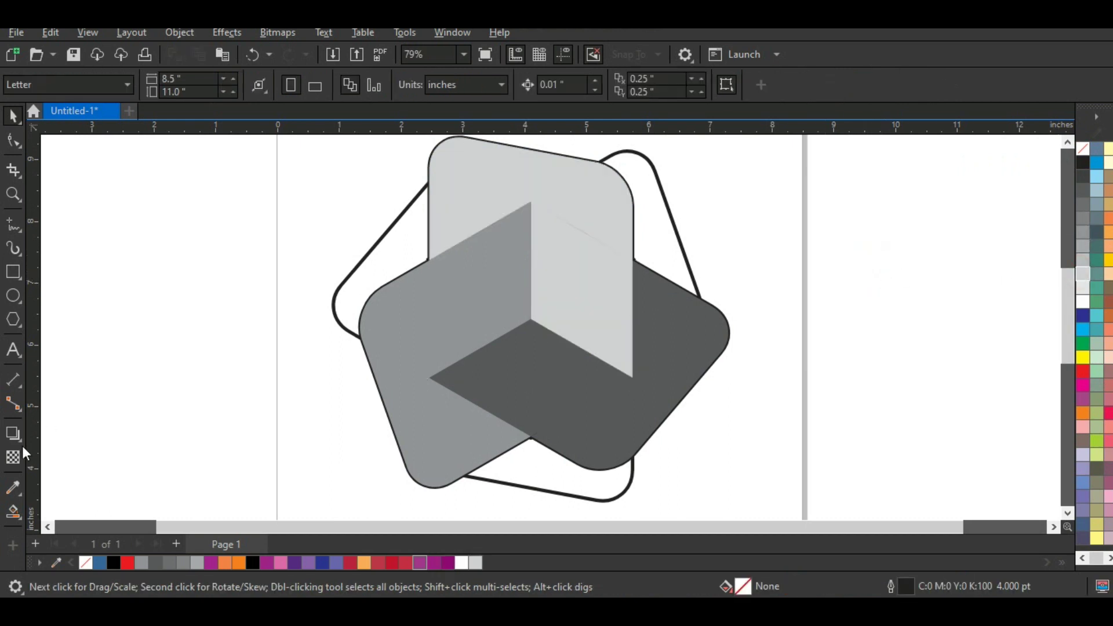
- Smart-fill the three remaining outer slivers at the bottom, upper right and upper left with blue
{"action": "left_click", "coordinate": [12, 511]}
{"action": "left_click", "coordinate": [547, 480]}
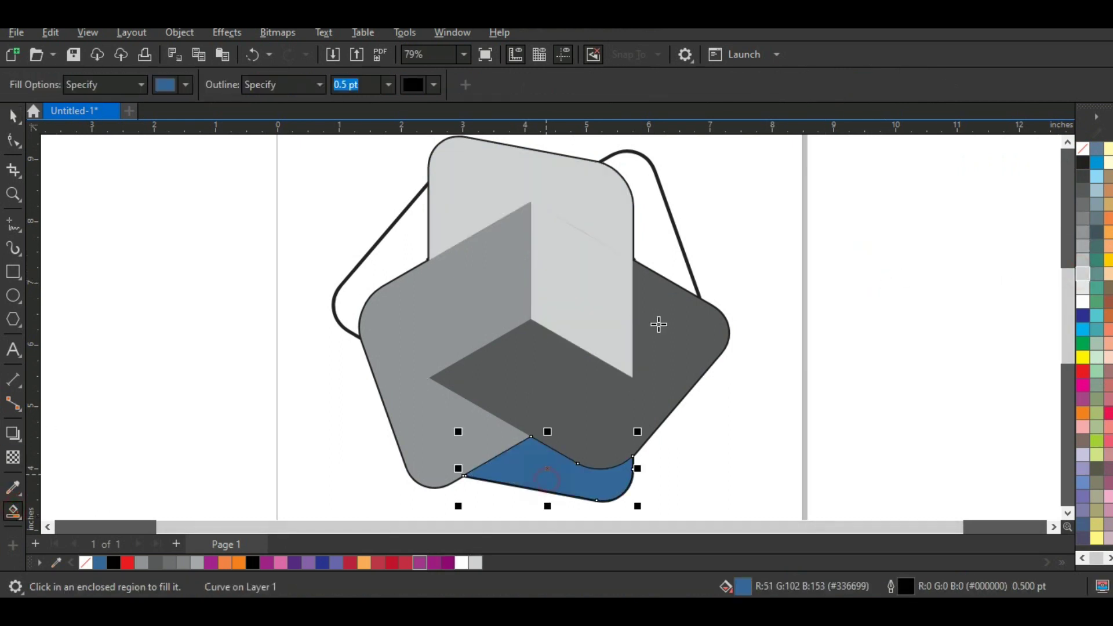
{"action": "left_click", "coordinate": [660, 235]}
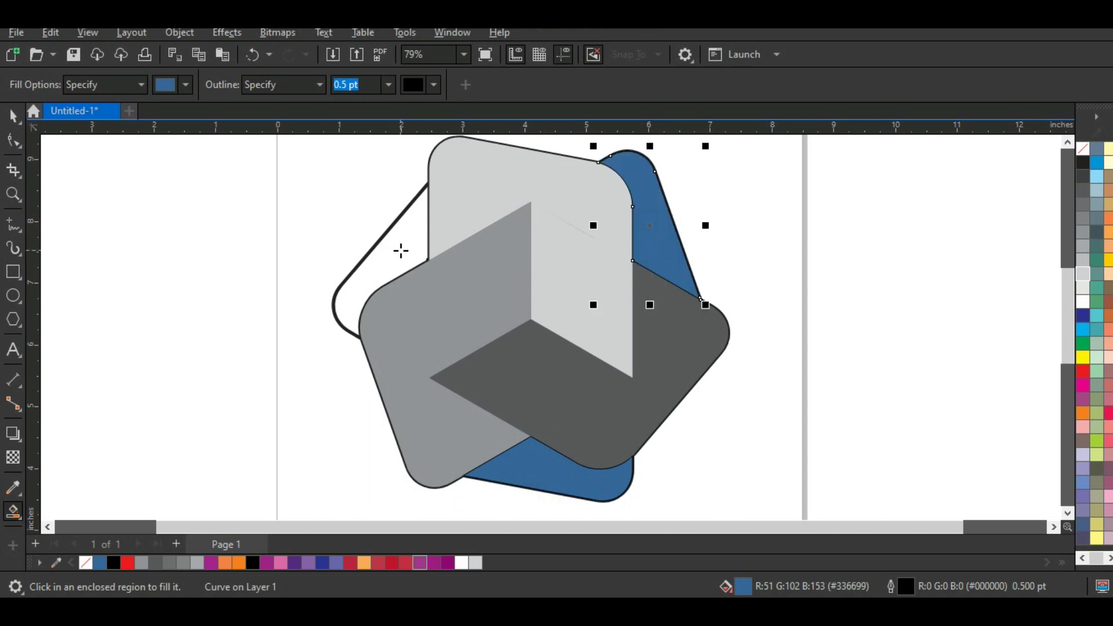
{"action": "left_click", "coordinate": [401, 250]}
{"action": "left_click", "coordinate": [13, 116]}
{"action": "left_click", "coordinate": [156, 283]}
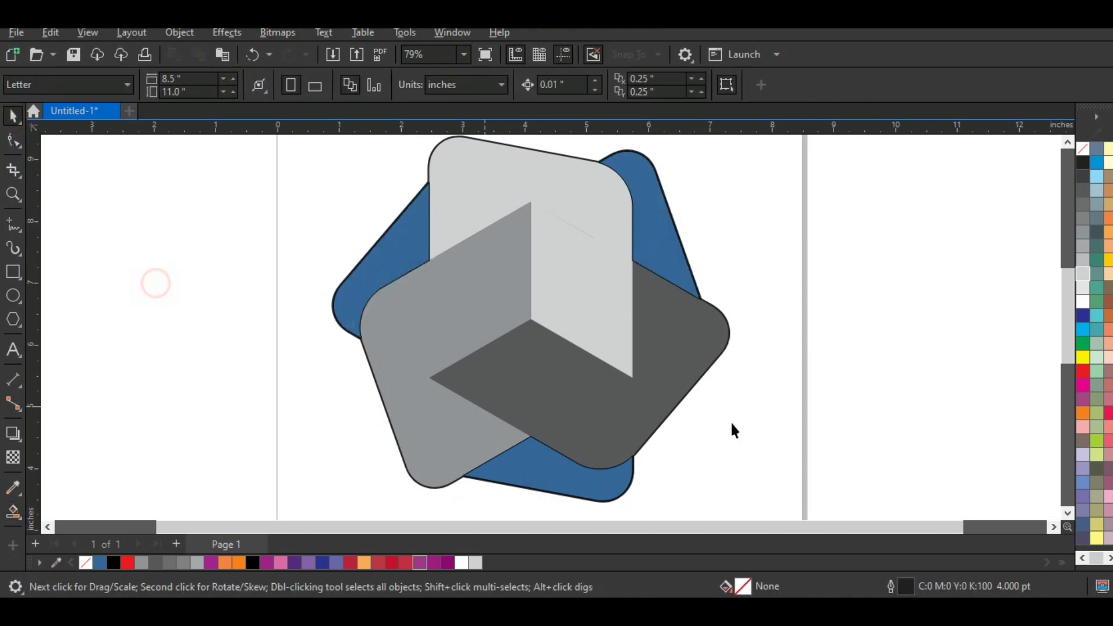
- Apply a vertical fountain fill to the upper shape, from dark magenta at the logo's center to lighter purple at the top
{"action": "left_click", "coordinate": [572, 253]}
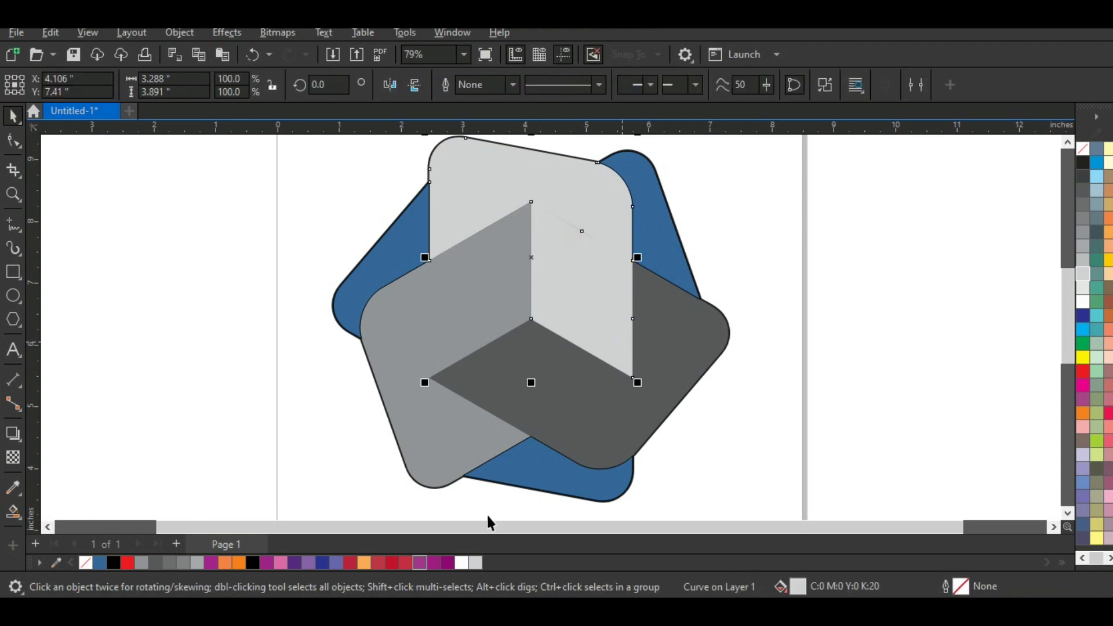
{"action": "left_click", "coordinate": [447, 562]}
{"action": "key", "text": "g"}
{"action": "left_click_drag", "start_coordinate": [533, 320], "coordinate": [536, 200]}
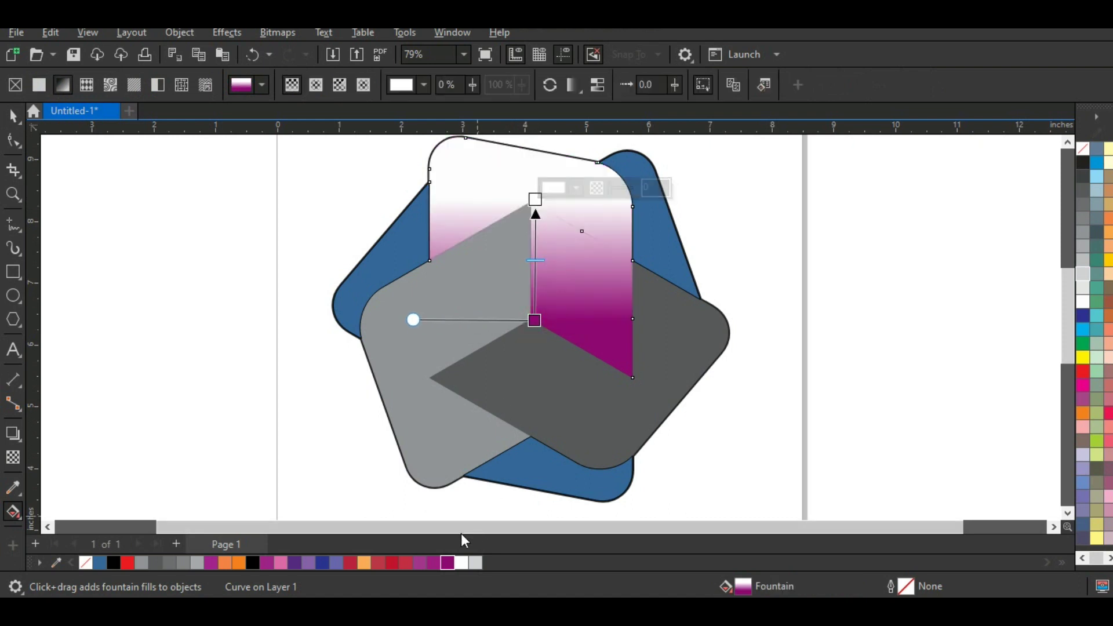
{"action": "left_click_drag", "start_coordinate": [406, 563], "coordinate": [540, 206]}
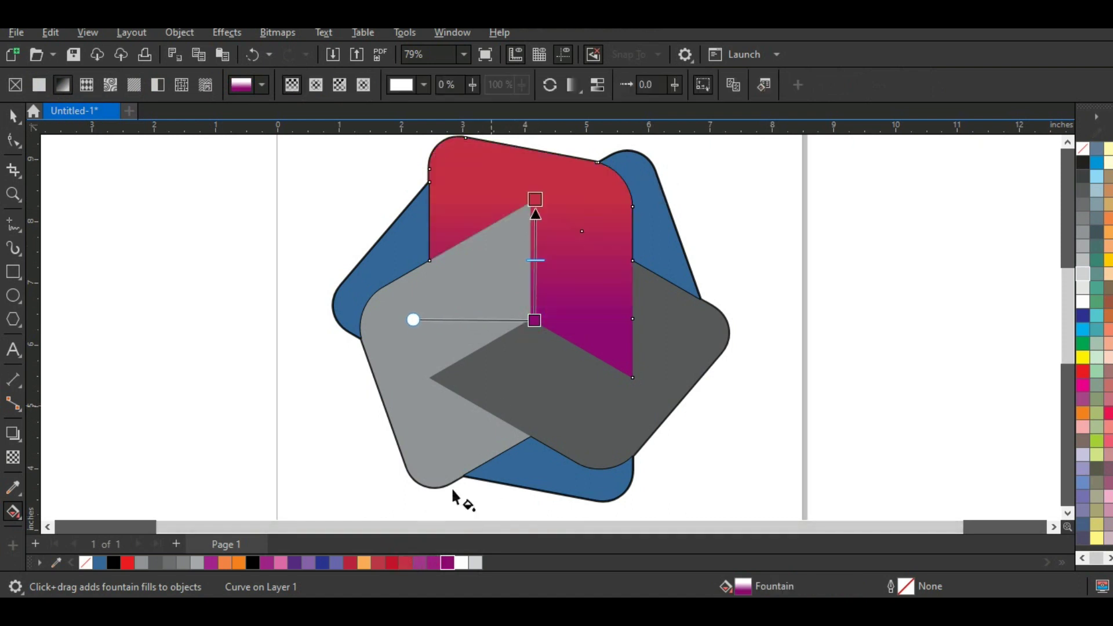
{"action": "left_click_drag", "start_coordinate": [420, 563], "coordinate": [541, 206]}
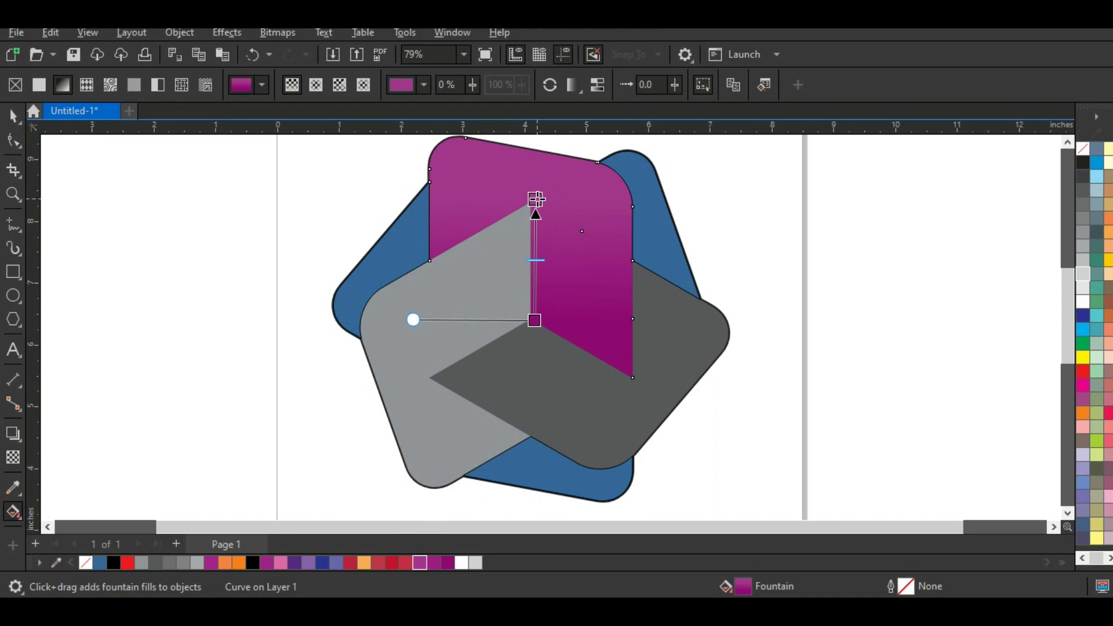
- Lighten the upper gradient's end color to pink and shift its dark magenta start node upward from the logo's center
{"action": "left_click_drag", "start_coordinate": [534, 320], "coordinate": [528, 317]}
{"action": "left_click", "coordinate": [528, 317]}
{"action": "left_click", "coordinate": [538, 199]}
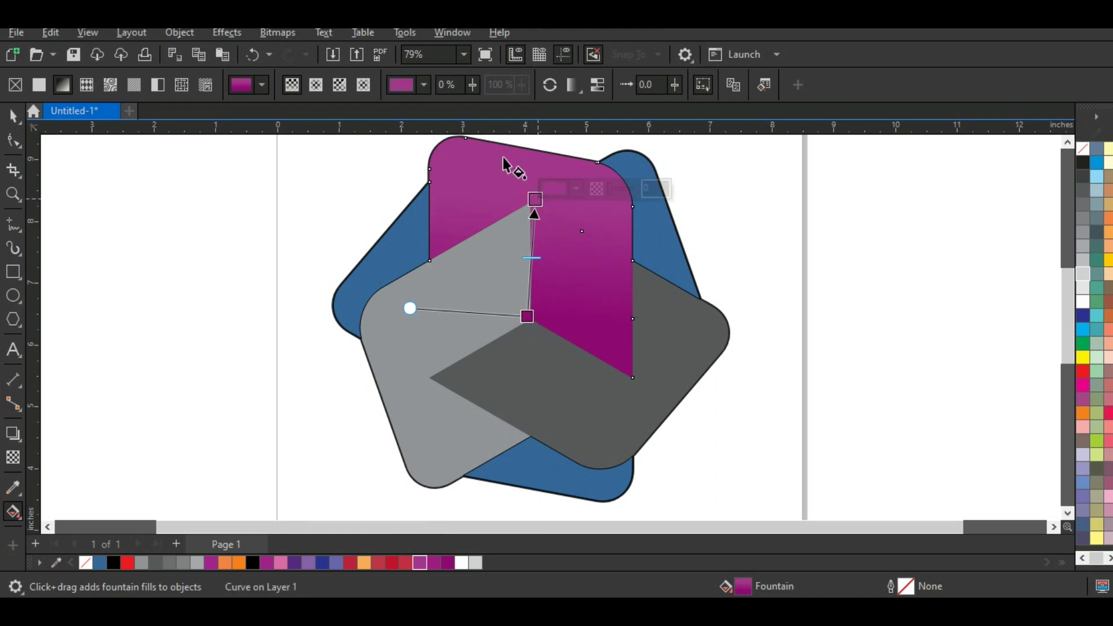
{"action": "left_click", "coordinate": [575, 189]}
{"action": "left_click", "coordinate": [561, 226]}
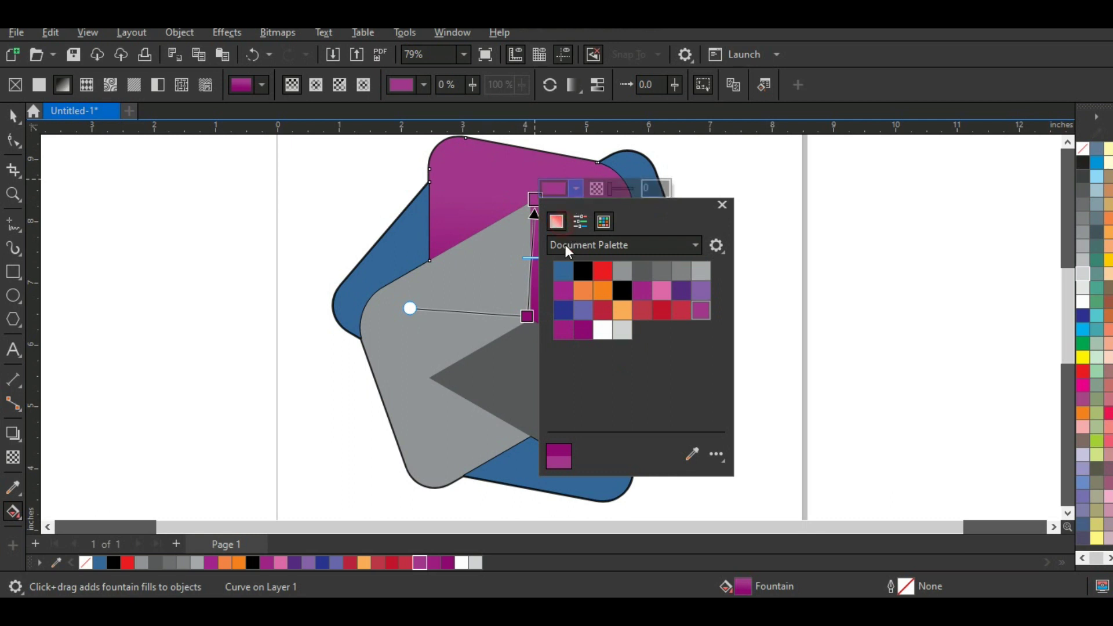
{"action": "left_click_drag", "start_coordinate": [621, 301], "coordinate": [599, 284]}
{"action": "left_click", "coordinate": [795, 288]}
{"action": "left_click_drag", "start_coordinate": [527, 316], "coordinate": [528, 290]}
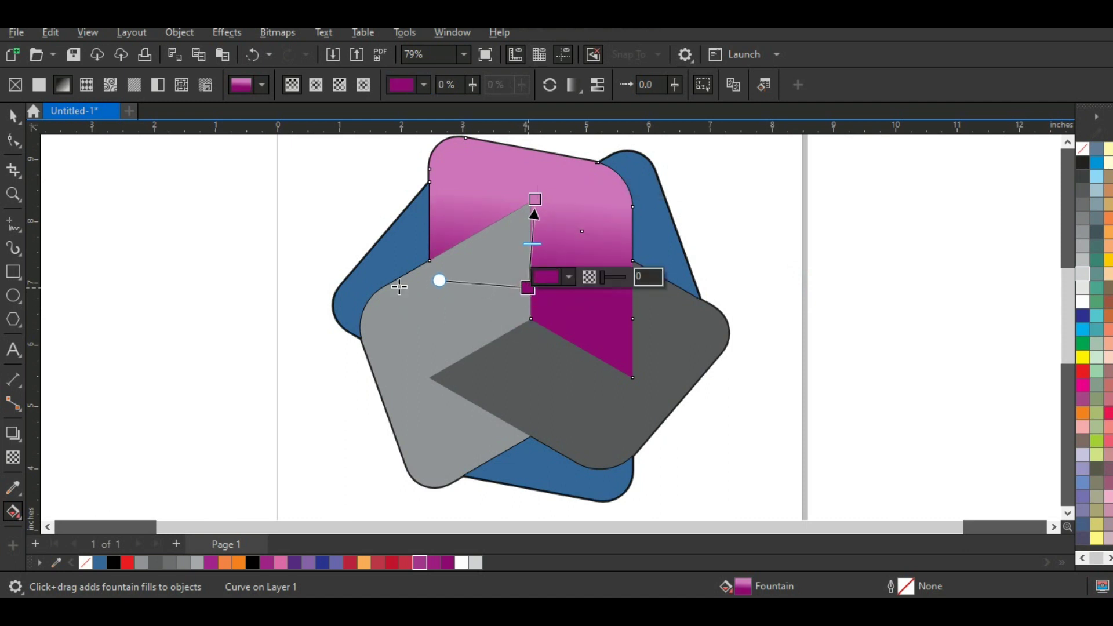
{"action": "left_click", "coordinate": [13, 116]}
{"action": "left_click", "coordinate": [147, 282]}
- Give the left shape a fountain fill from red #C4132E near the logo's center to light orange at its outer left edge
{"action": "left_click", "coordinate": [450, 324]}
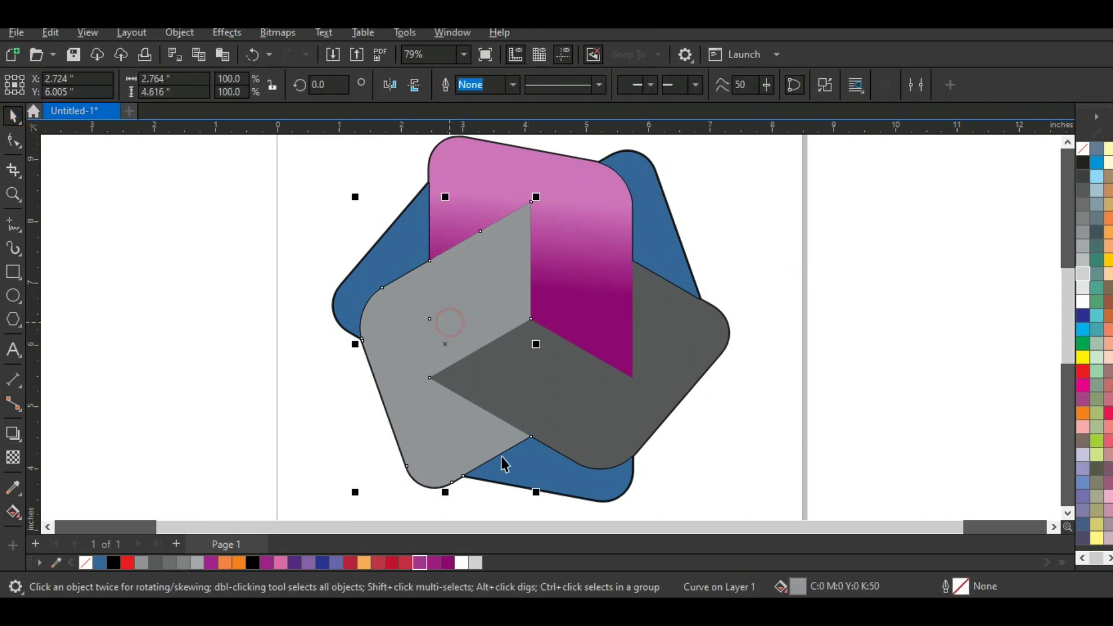
{"action": "left_click", "coordinate": [392, 563]}
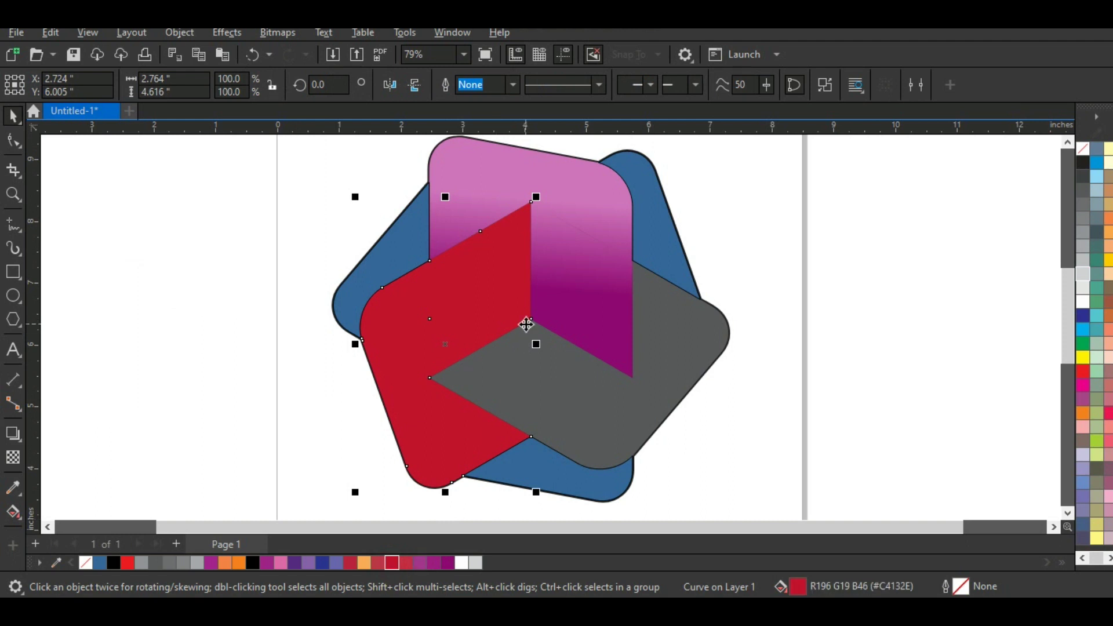
{"action": "key", "text": "g"}
{"action": "left_click_drag", "start_coordinate": [525, 323], "coordinate": [411, 378]}
{"action": "left_click_drag", "start_coordinate": [363, 563], "coordinate": [388, 383]}
{"action": "left_click_drag", "start_coordinate": [522, 321], "coordinate": [519, 342]}
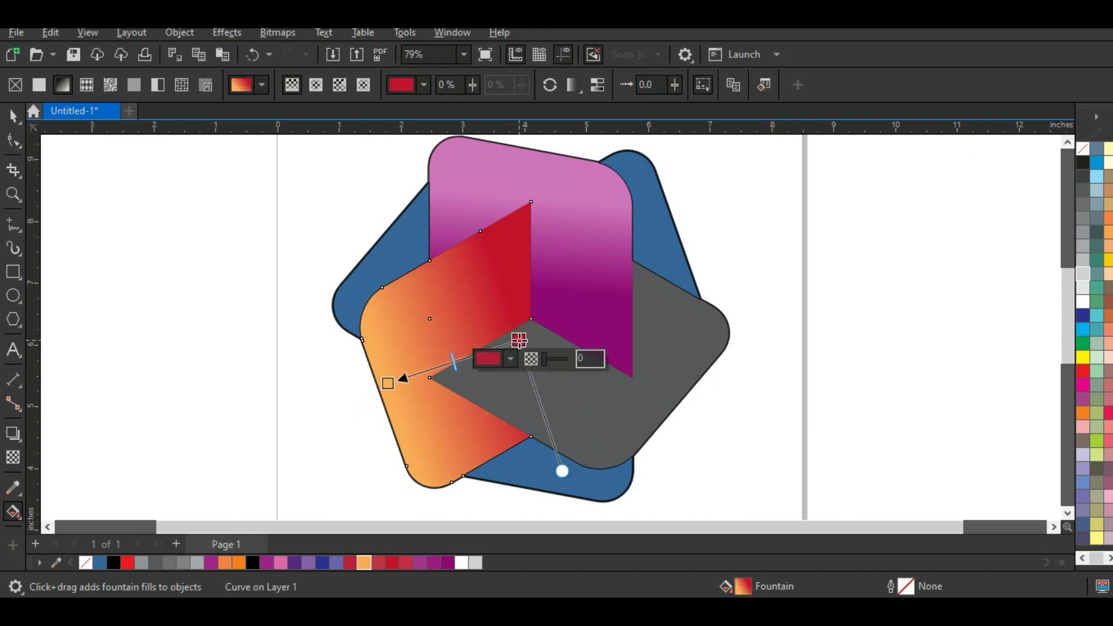
{"action": "left_click", "coordinate": [388, 383]}
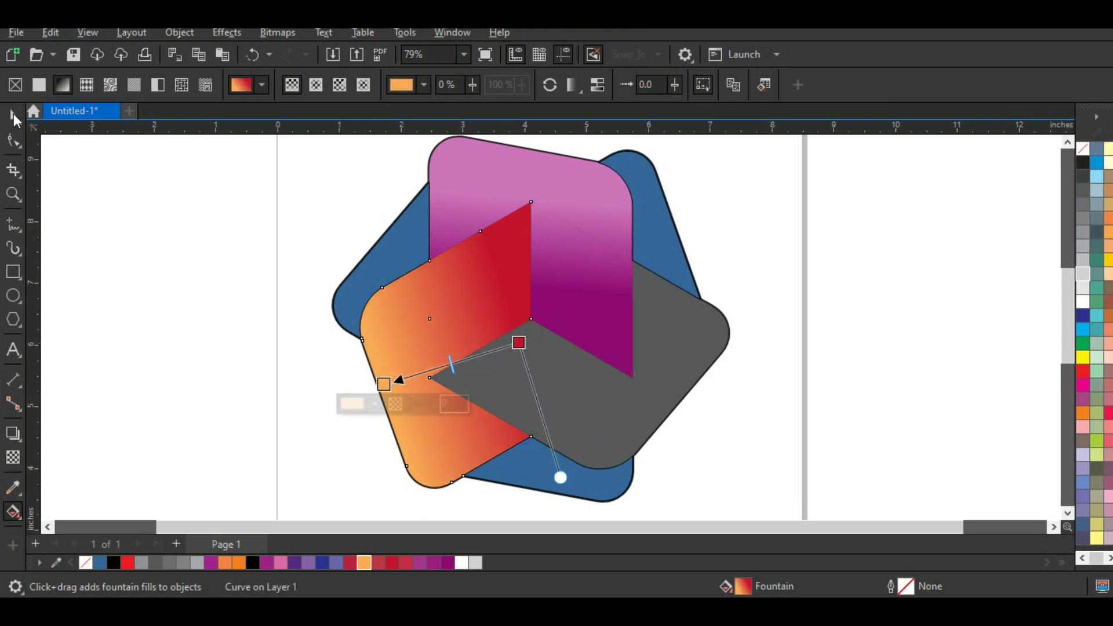
- Give the lower-right shape a fountain fill from dark blue C100 M96 Y3 K2 near the center to lighter violet toward its outer edge
{"action": "left_click", "coordinate": [15, 118]}
{"action": "left_click", "coordinate": [584, 404]}
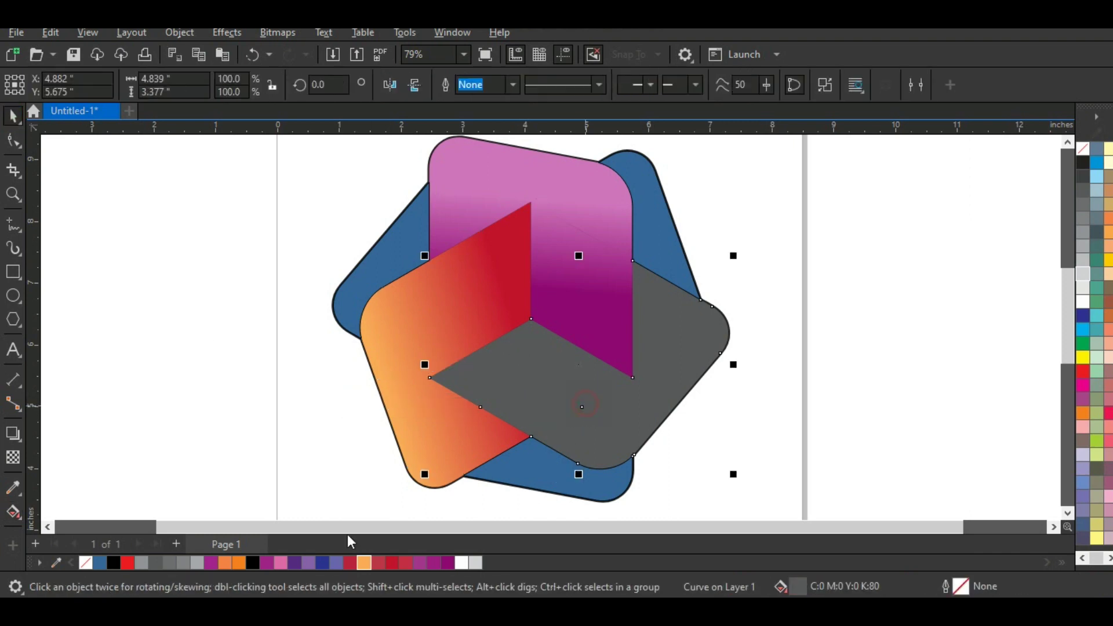
{"action": "left_click", "coordinate": [322, 562]}
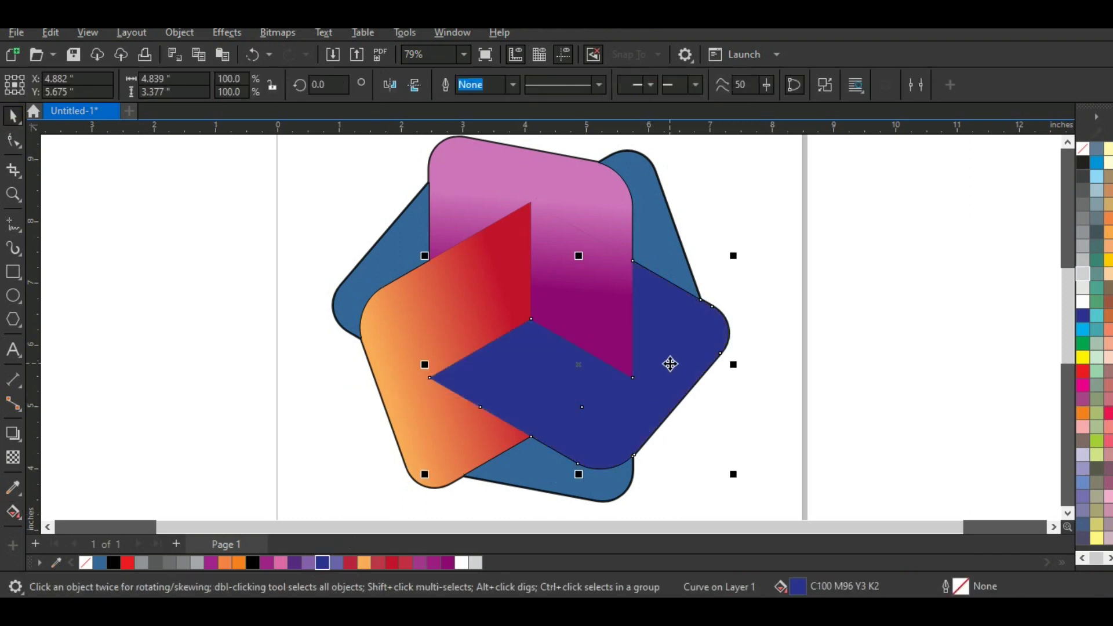
{"action": "key", "text": "g"}
{"action": "left_click_drag", "start_coordinate": [538, 331], "coordinate": [653, 388]}
{"action": "left_click_drag", "start_coordinate": [333, 568], "coordinate": [652, 401]}
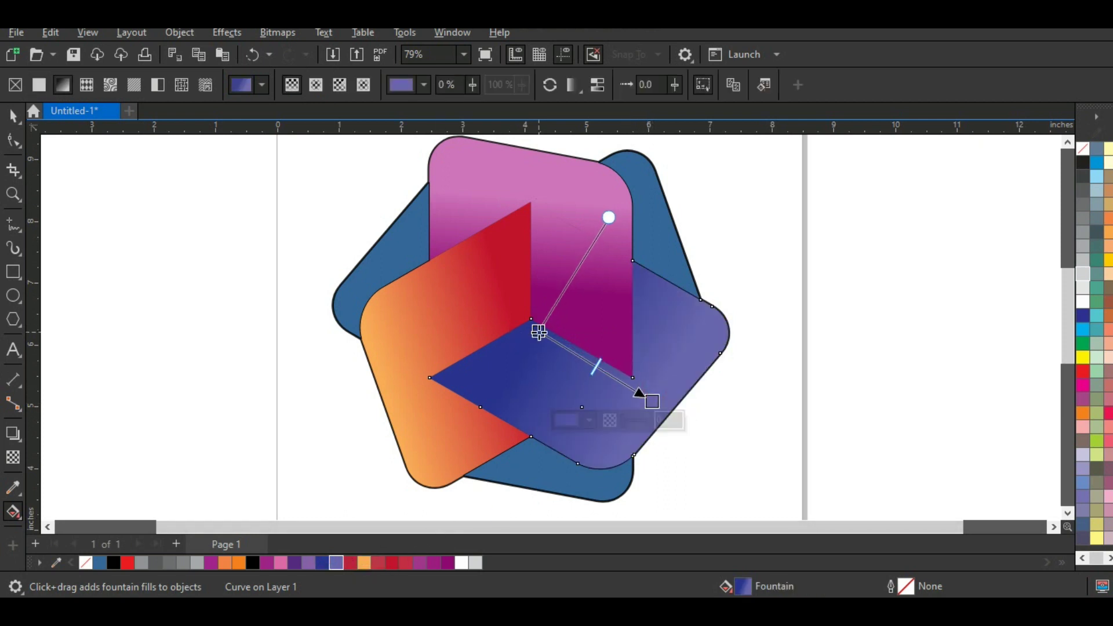
{"action": "left_click_drag", "start_coordinate": [539, 331], "coordinate": [557, 324]}
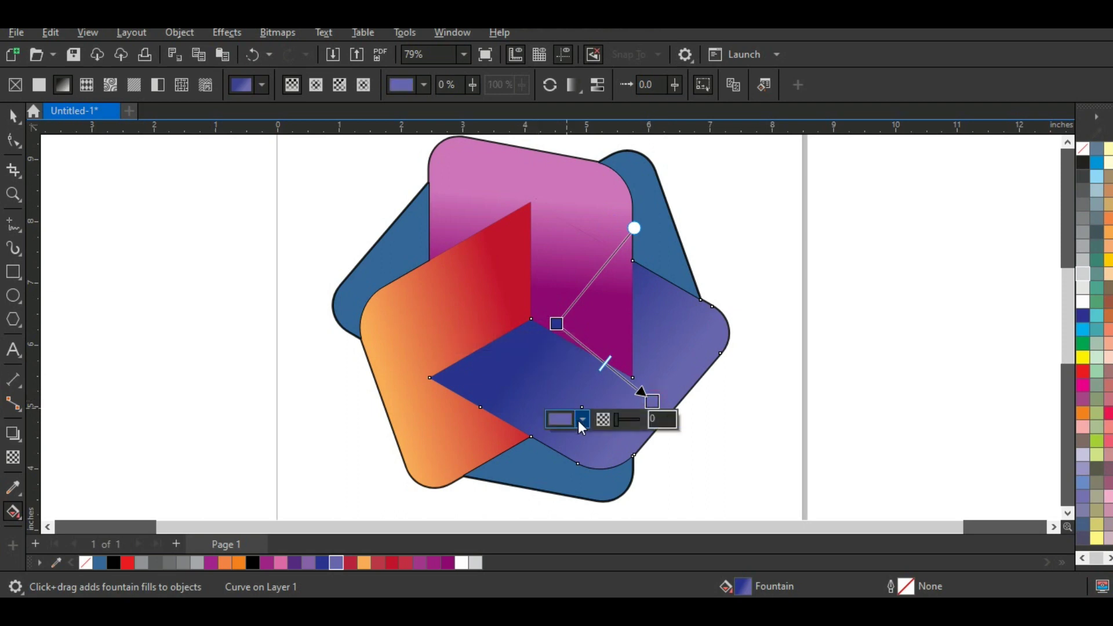
- Lighten the violet end color of the lower-right shape's gradient using the CMYK color picker
{"action": "left_click", "coordinate": [579, 420]}
{"action": "left_click", "coordinate": [570, 156]}
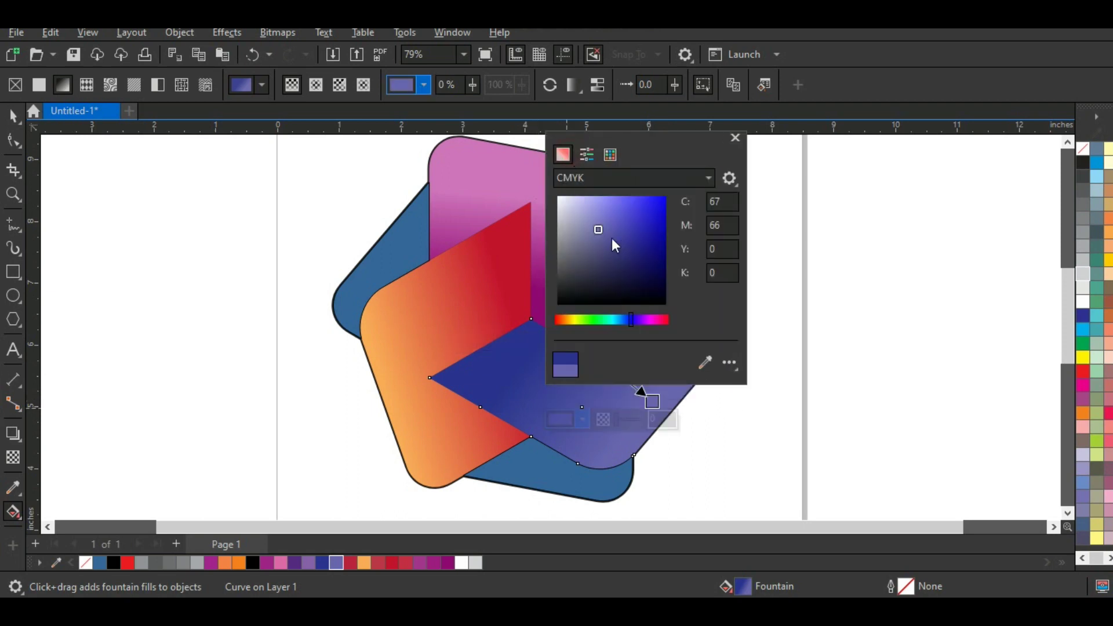
{"action": "left_click_drag", "start_coordinate": [601, 227], "coordinate": [596, 217]}
{"action": "left_click", "coordinate": [675, 403]}
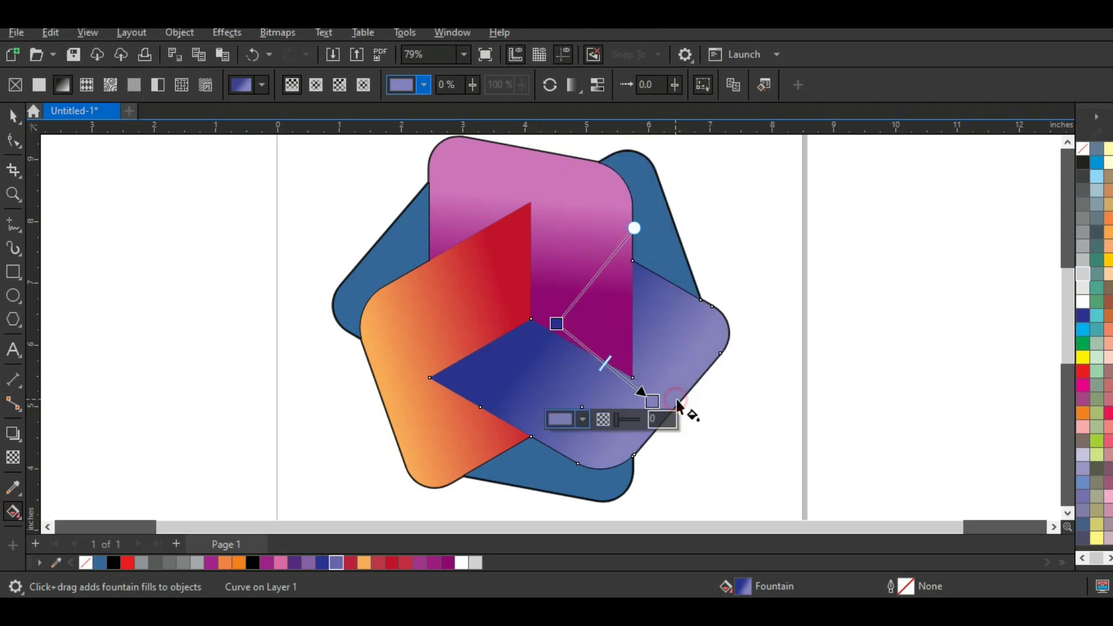
{"action": "key", "text": "space"}
- Give the bottom sliver a fountain fill from dark blue C100 M96 Y3 K2 at its upper tip to purple at its lower left
{"action": "left_click", "coordinate": [534, 487]}
{"action": "left_click", "coordinate": [321, 564]}
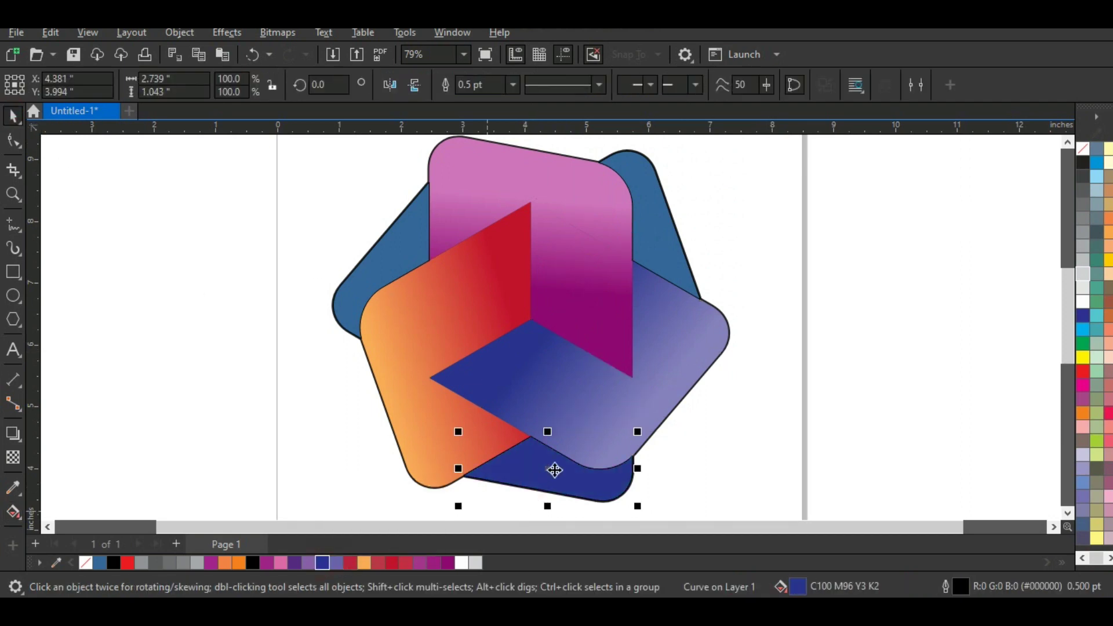
{"action": "key", "text": "g"}
{"action": "left_click_drag", "start_coordinate": [527, 420], "coordinate": [522, 474]}
{"action": "left_click_drag", "start_coordinate": [311, 563], "coordinate": [521, 475]}
{"action": "left_click_drag", "start_coordinate": [521, 474], "coordinate": [497, 495]}
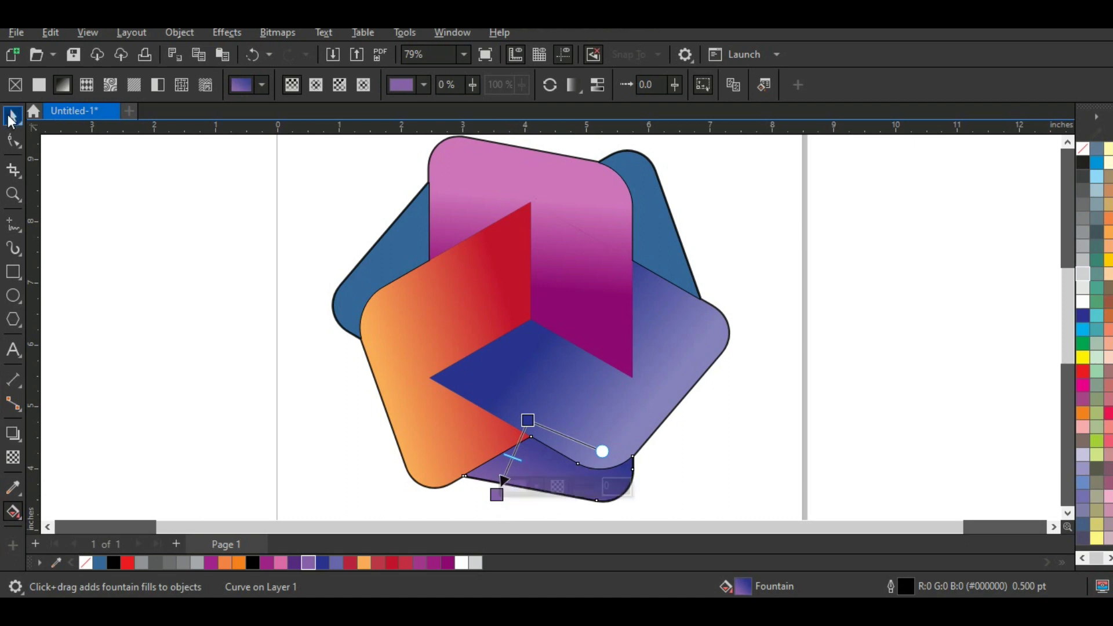
- Give the upper-right sliver a fountain fill from magenta #8F0872 near the logo's center to lighter magenta-pink at its outer edge
{"action": "left_click", "coordinate": [8, 117]}
{"action": "left_click", "coordinate": [659, 254]}
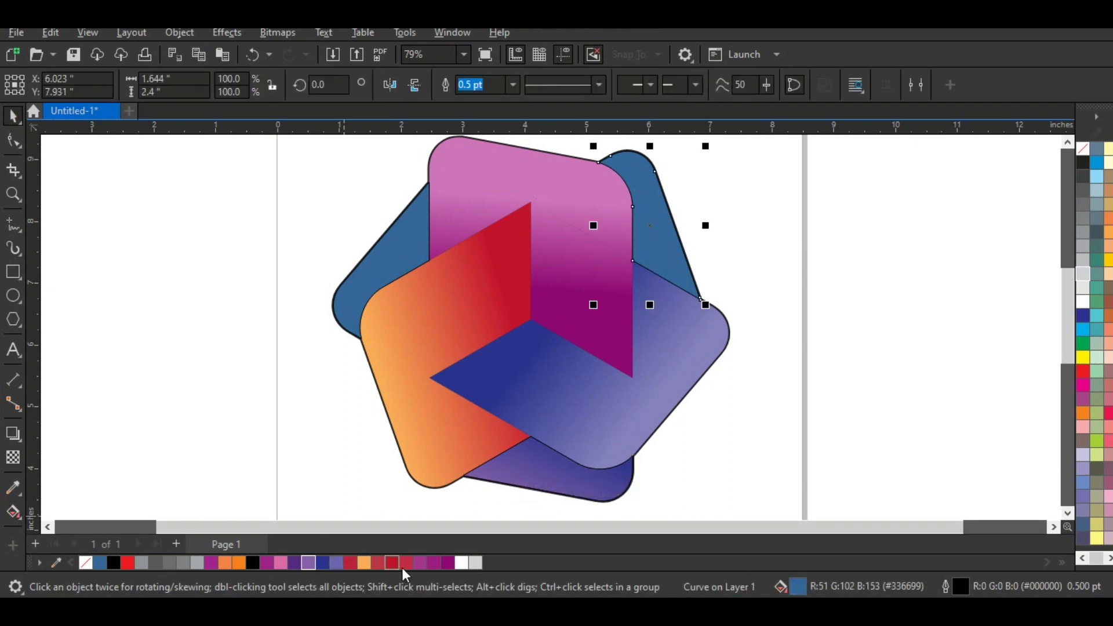
{"action": "left_click", "coordinate": [447, 563]}
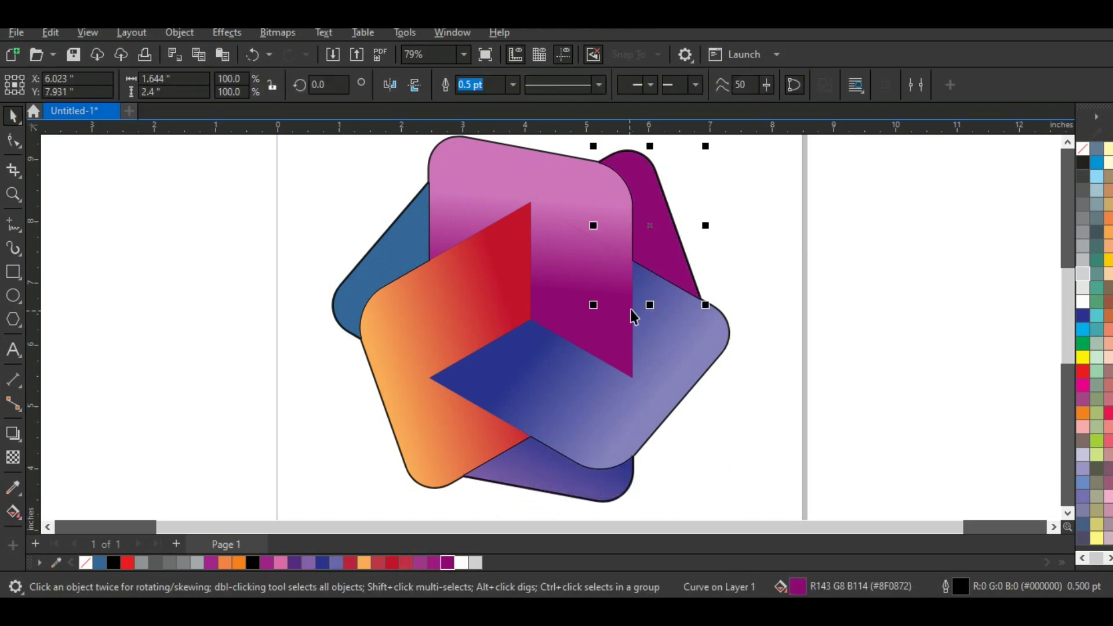
{"action": "key", "text": "g"}
{"action": "left_click_drag", "start_coordinate": [621, 255], "coordinate": [666, 234]}
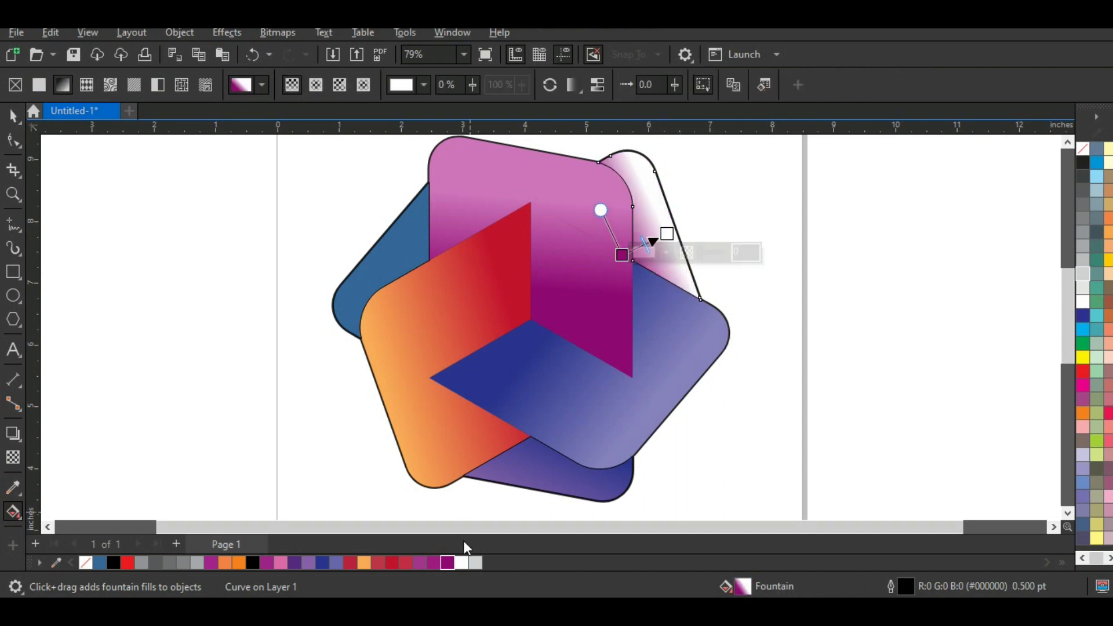
{"action": "left_click", "coordinate": [622, 252]}
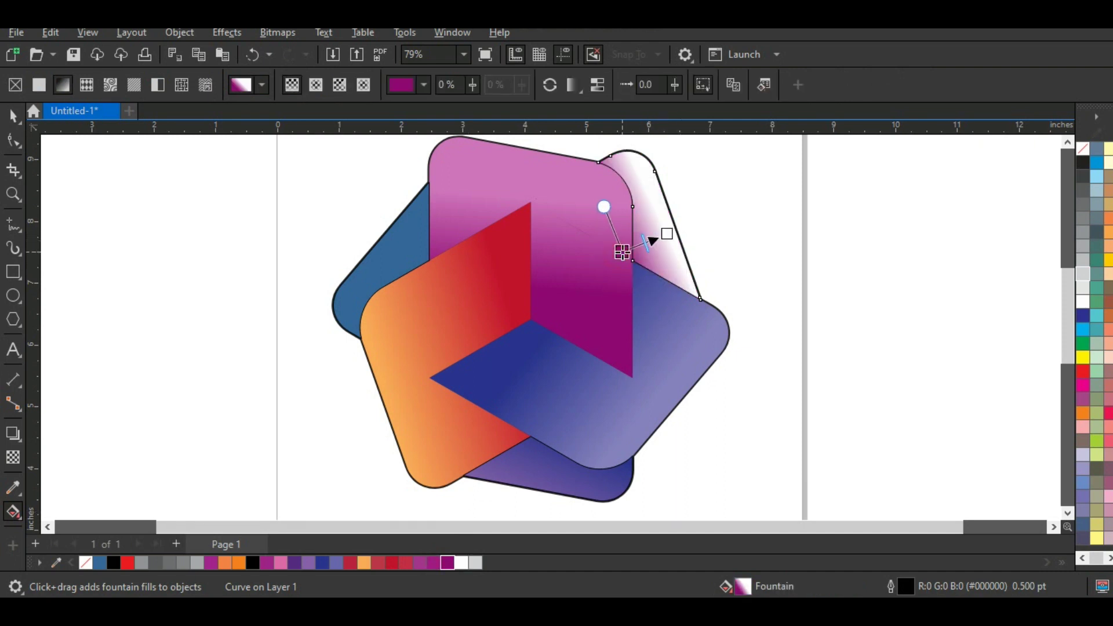
{"action": "left_click_drag", "start_coordinate": [425, 568], "coordinate": [668, 234]}
- Give the upper-left sliver a fountain fill from red at its inner corner to light orange at its outer edge
{"action": "left_click", "coordinate": [390, 272]}
{"action": "left_click_drag", "start_coordinate": [392, 563], "coordinate": [377, 239]}
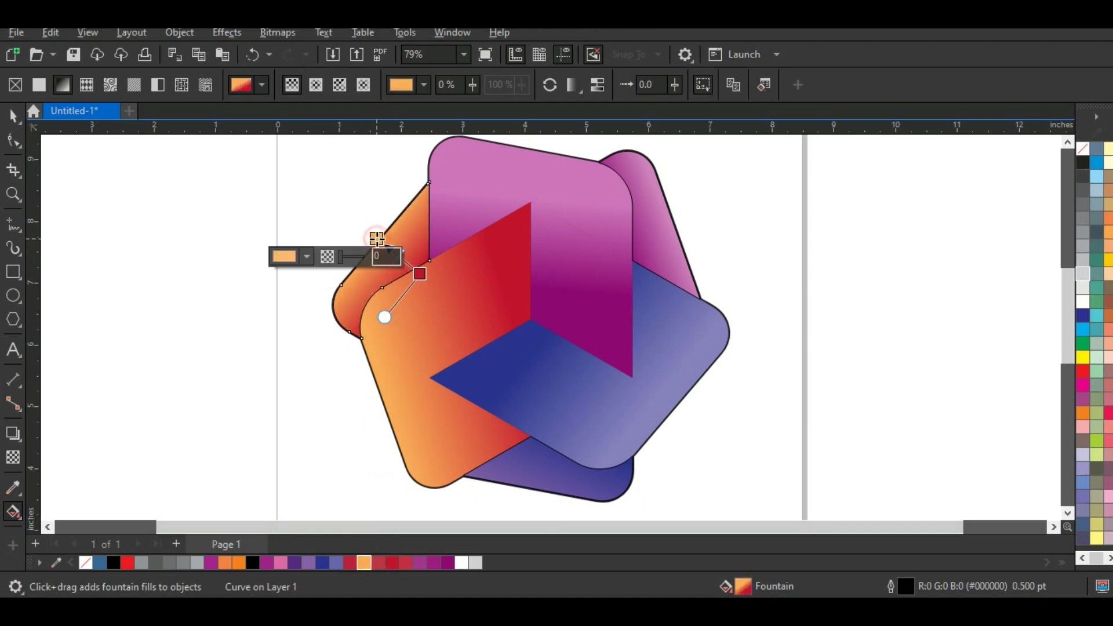
{"action": "left_click", "coordinate": [13, 116]}
{"action": "left_click", "coordinate": [223, 269]}
- Remove the outlines from all pieces of the logo
{"action": "scroll", "coordinate": [520, 281], "scroll_direction": "down", "scroll_amount": 2}
{"action": "left_click_drag", "start_coordinate": [695, 436], "coordinate": [734, 463]}
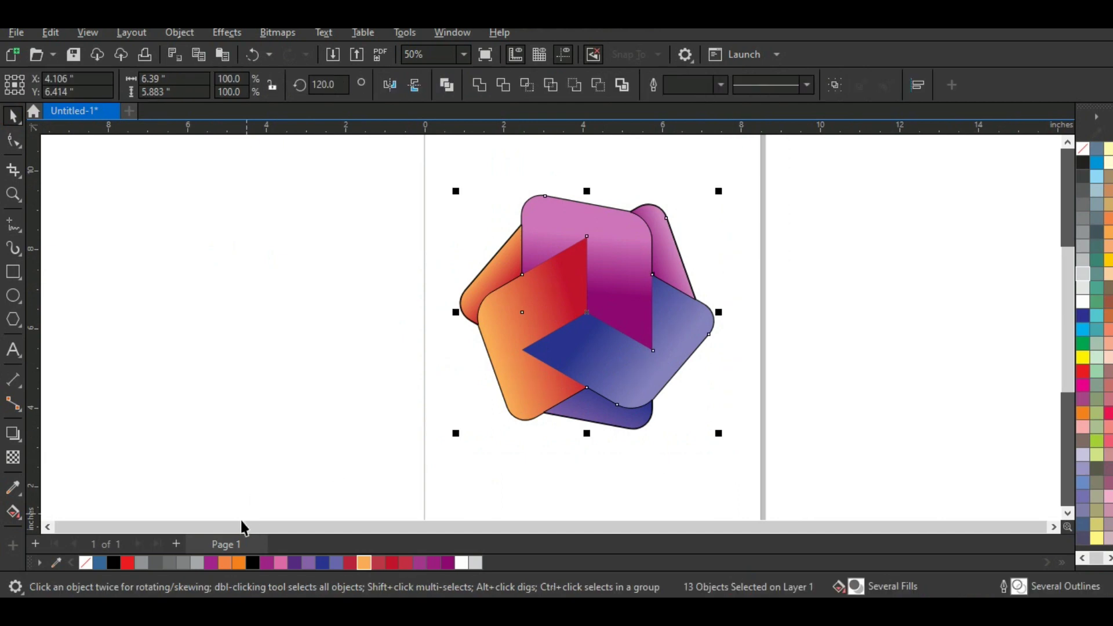
{"action": "right_click", "coordinate": [85, 565]}
{"action": "left_click", "coordinate": [134, 335]}
{"action": "left_click", "coordinate": [209, 319]}
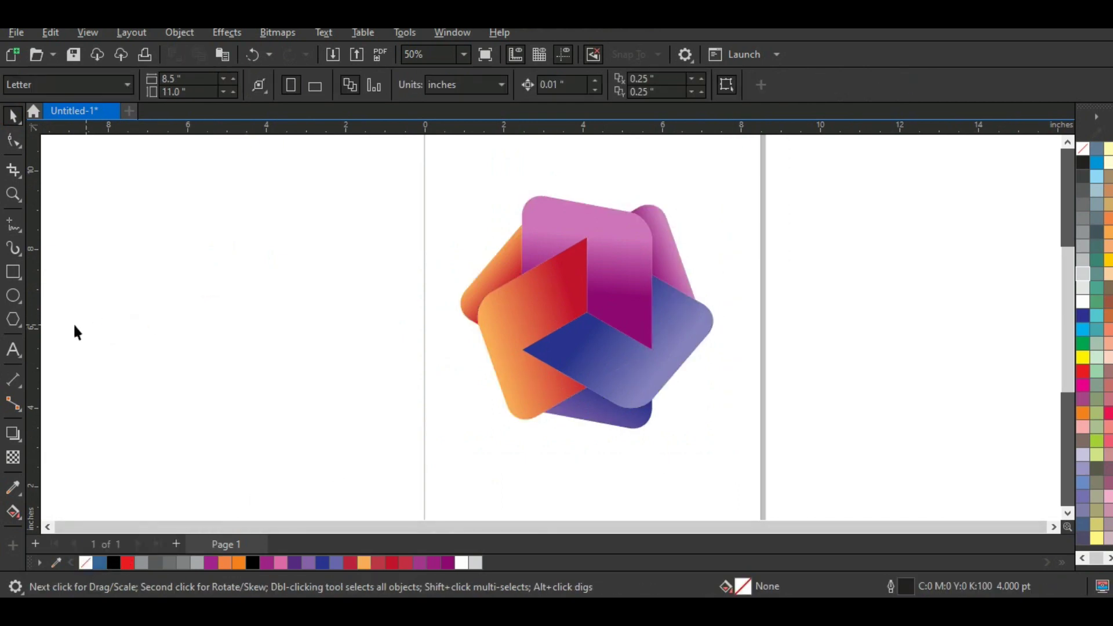
- Draw a square about 8.23 inches wide around the logo, fill it with black C100 M100 Y100 K100 and send it behind the logo
{"action": "left_click", "coordinate": [13, 272]}
{"action": "left_click_drag", "start_coordinate": [400, 166], "coordinate": [649, 493]}
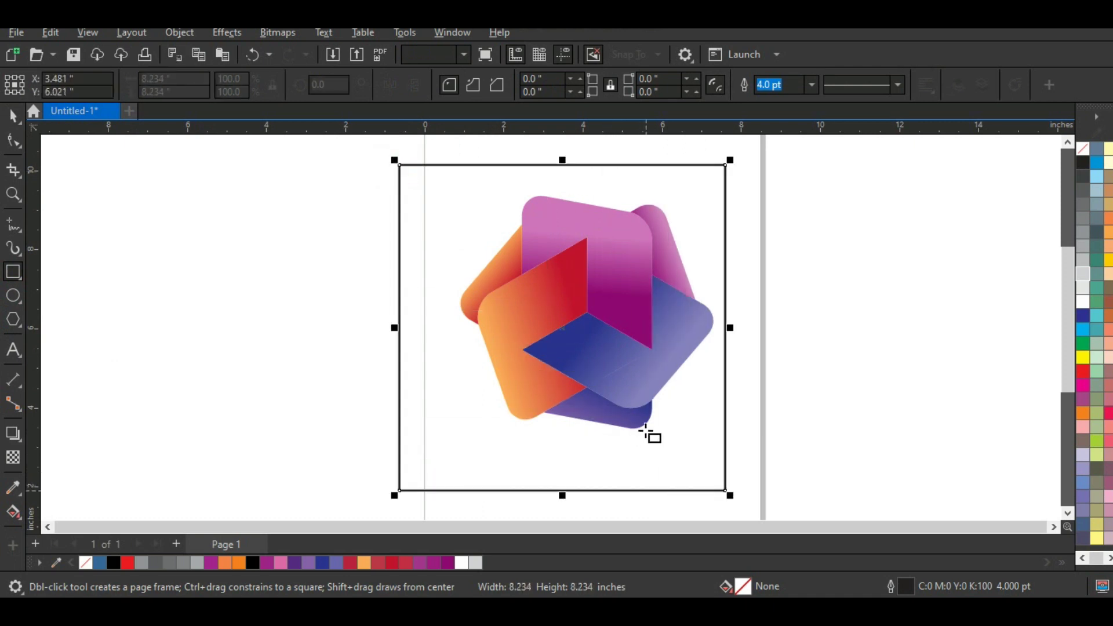
{"action": "left_click", "coordinate": [252, 561]}
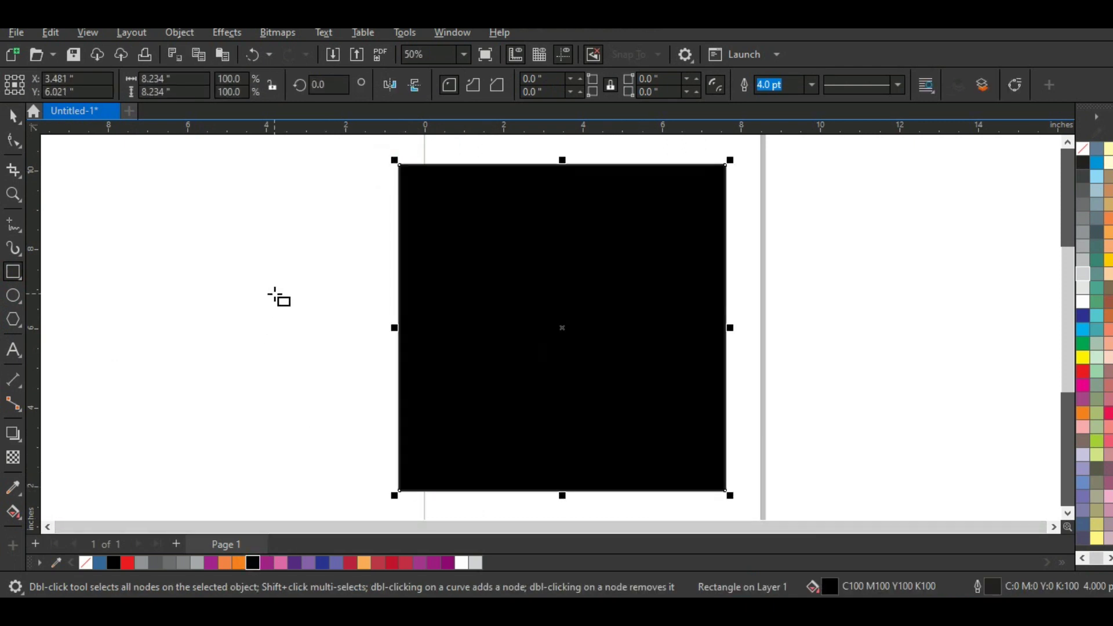
{"action": "key", "text": "shift+Page_Down"}
- Select all the logo pieces and move them together toward the center of the black square
{"action": "left_click", "coordinate": [12, 116]}
{"action": "left_click", "coordinate": [286, 210]}
{"action": "left_click_drag", "start_coordinate": [282, 169], "coordinate": [732, 467]}
{"action": "left_click_drag", "start_coordinate": [631, 307], "coordinate": [618, 325]}
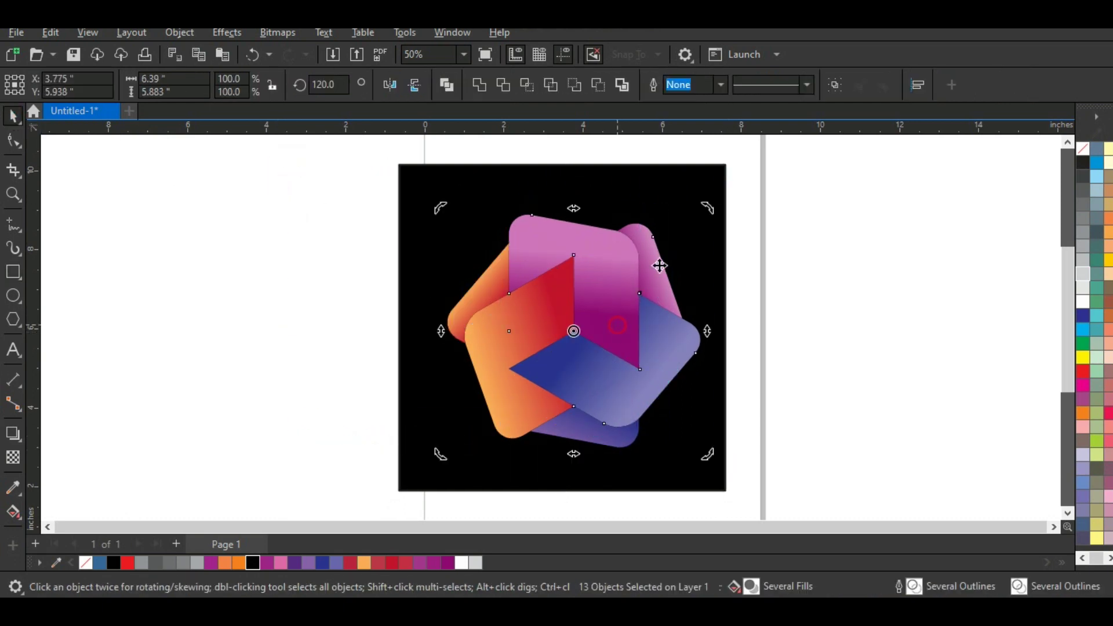
- Rotate the logo clockwise and scale it down so it sits with wider margins inside the black square
{"action": "left_click_drag", "start_coordinate": [707, 208], "coordinate": [705, 293]}
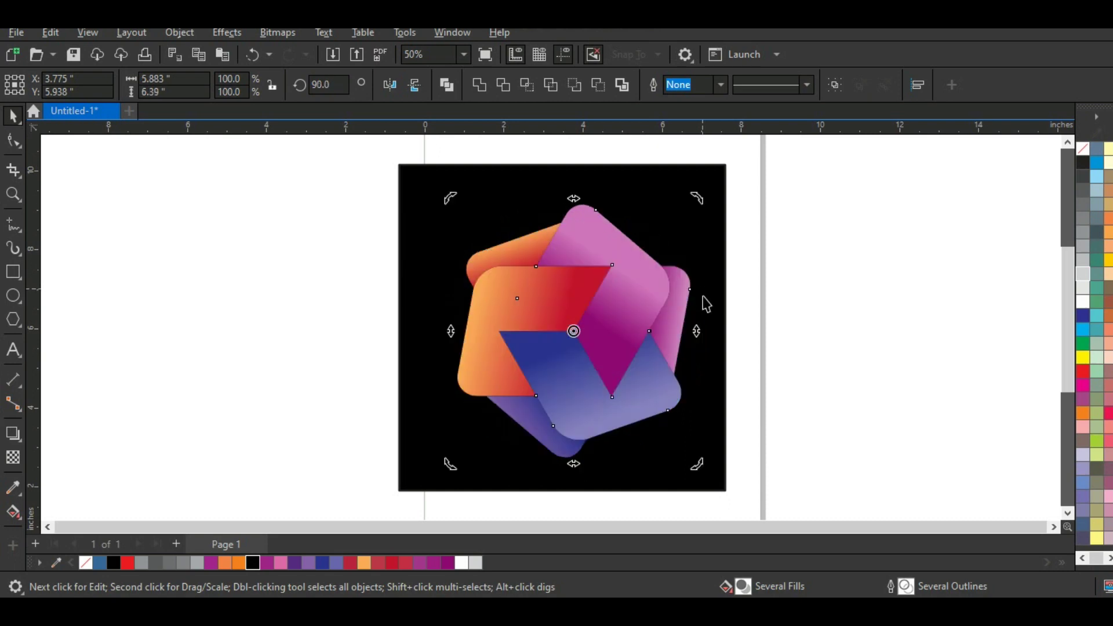
{"action": "left_click_drag", "start_coordinate": [702, 466], "coordinate": [678, 435]}
{"action": "left_click", "coordinate": [650, 383]}
{"action": "left_click", "coordinate": [713, 413]}
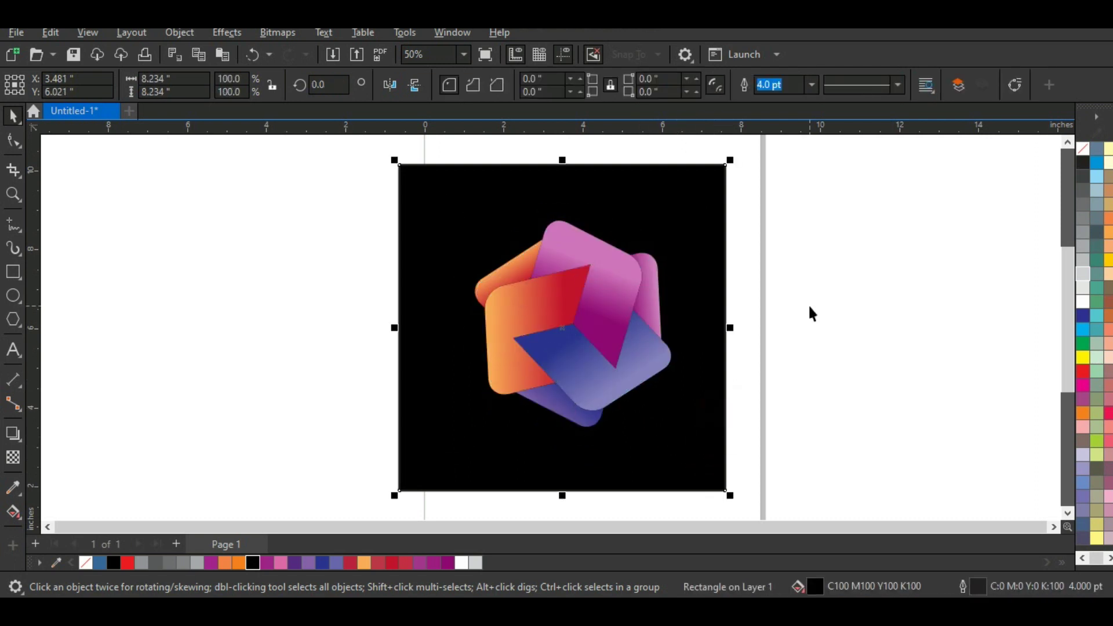
- Draw a circle about 4.07 inches in diameter and center it on the point where the three main shapes meet
{"action": "scroll", "coordinate": [808, 304], "scroll_direction": "up", "scroll_amount": 1}
{"action": "left_click", "coordinate": [872, 330]}
{"action": "left_click", "coordinate": [12, 195]}
{"action": "left_click_drag", "start_coordinate": [339, 186], "coordinate": [806, 457]}
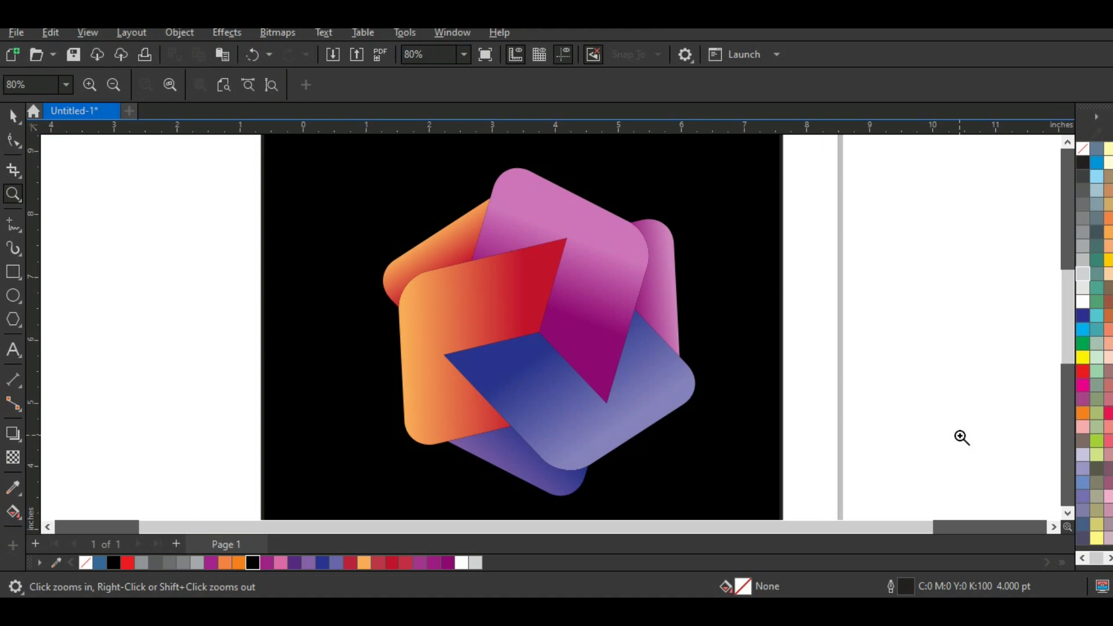
{"action": "left_click", "coordinate": [13, 296]}
{"action": "left_click_drag", "start_coordinate": [417, 205], "coordinate": [582, 463]}
{"action": "key", "text": "space"}
{"action": "left_click_drag", "start_coordinate": [544, 338], "coordinate": [538, 336]}
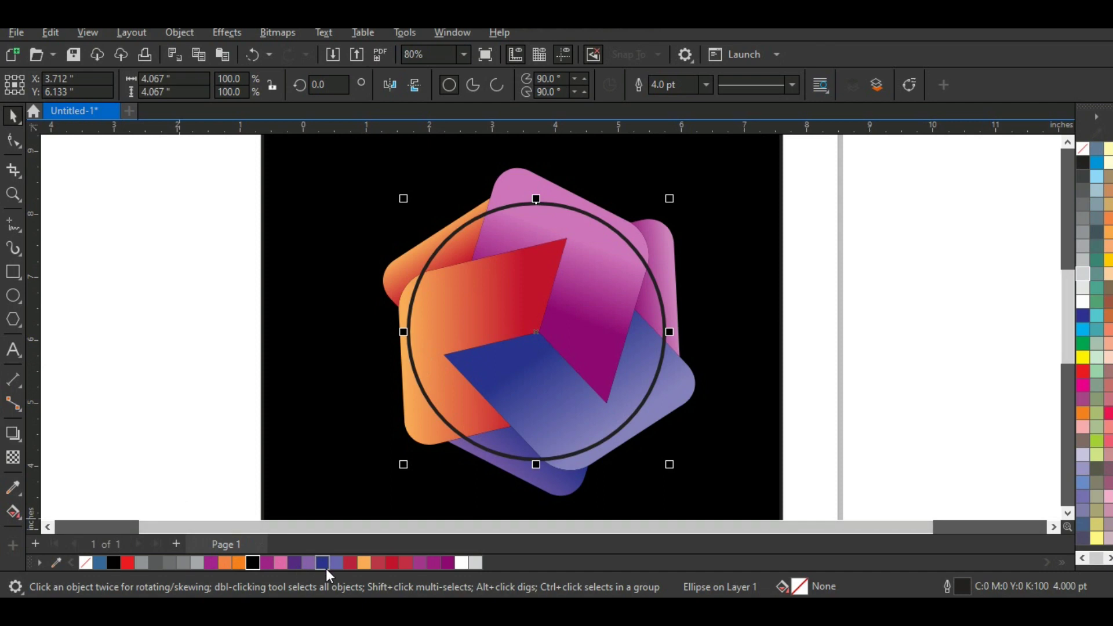
- Use Smart Fill to create segments where the circle overlaps the bottom, right and upper-left slivers
{"action": "left_click", "coordinate": [21, 520]}
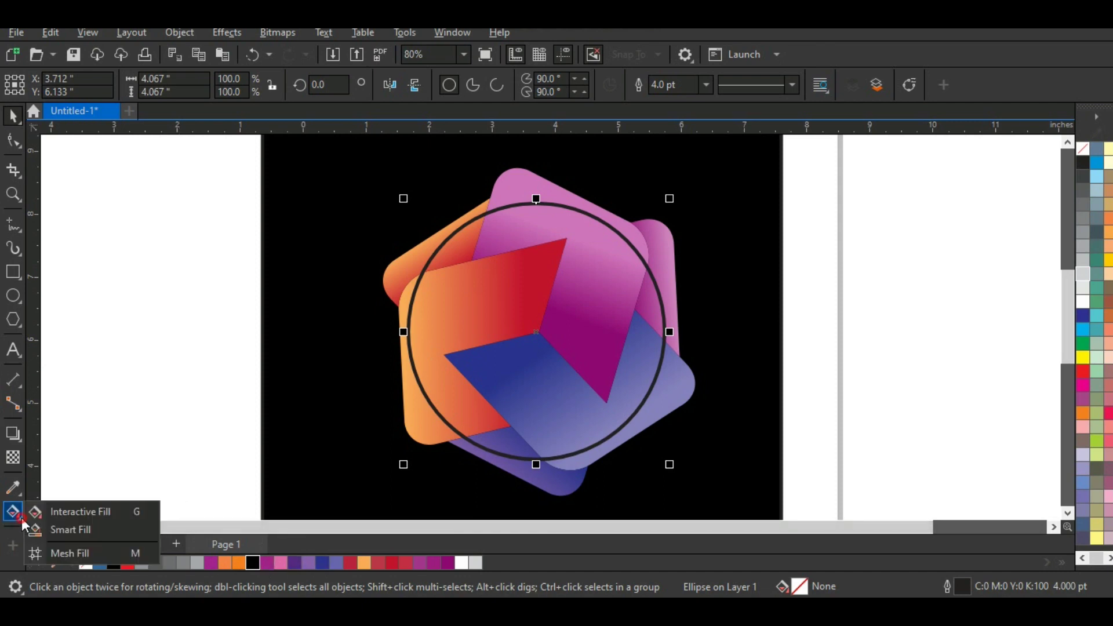
{"action": "left_click", "coordinate": [61, 529]}
{"action": "left_click", "coordinate": [508, 445]}
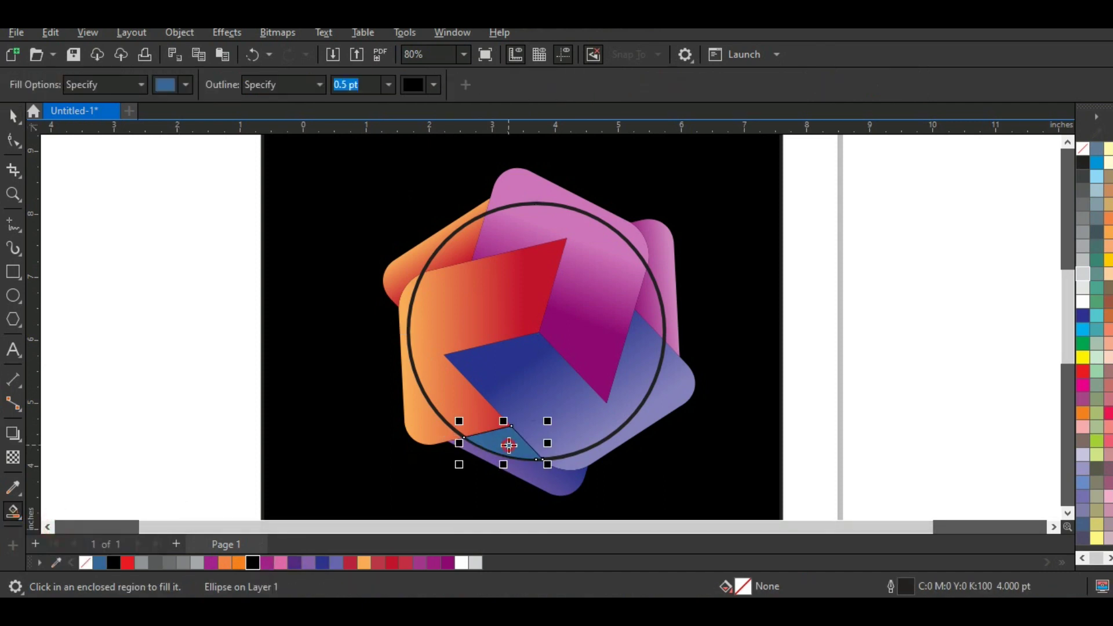
{"action": "left_click", "coordinate": [653, 304]}
{"action": "left_click", "coordinate": [458, 252]}
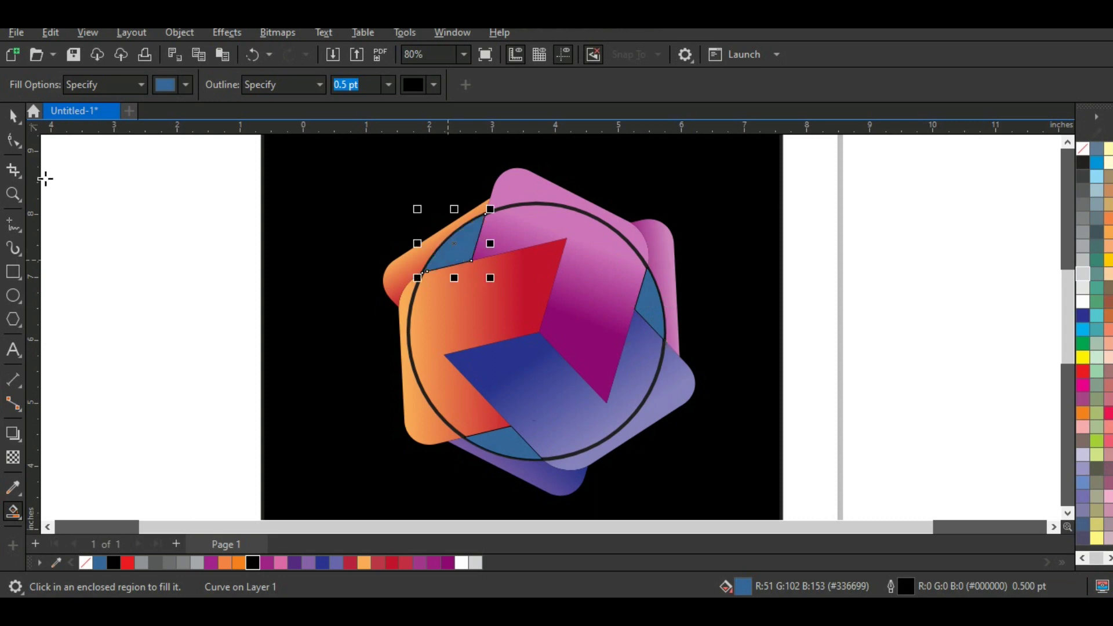
- Delete the guide circle over the logo
{"action": "left_click", "coordinate": [13, 116]}
{"action": "left_click", "coordinate": [551, 203]}
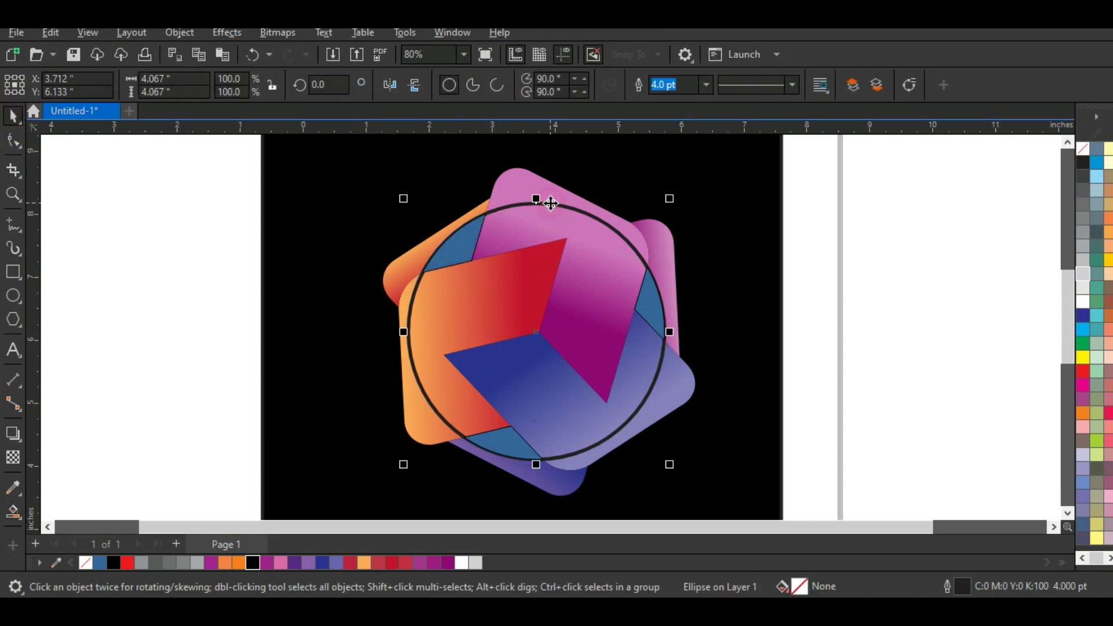
{"action": "key", "text": "Delete"}
- Fill the three circle segments on the slivers with black C100 M100 Y100 K100 and remove their outlines
{"action": "left_click", "coordinate": [458, 251]}
{"action": "left_click", "coordinate": [652, 314], "text": "shift"}
{"action": "left_click", "coordinate": [505, 452], "text": "shift"}
{"action": "left_click", "coordinate": [251, 562]}
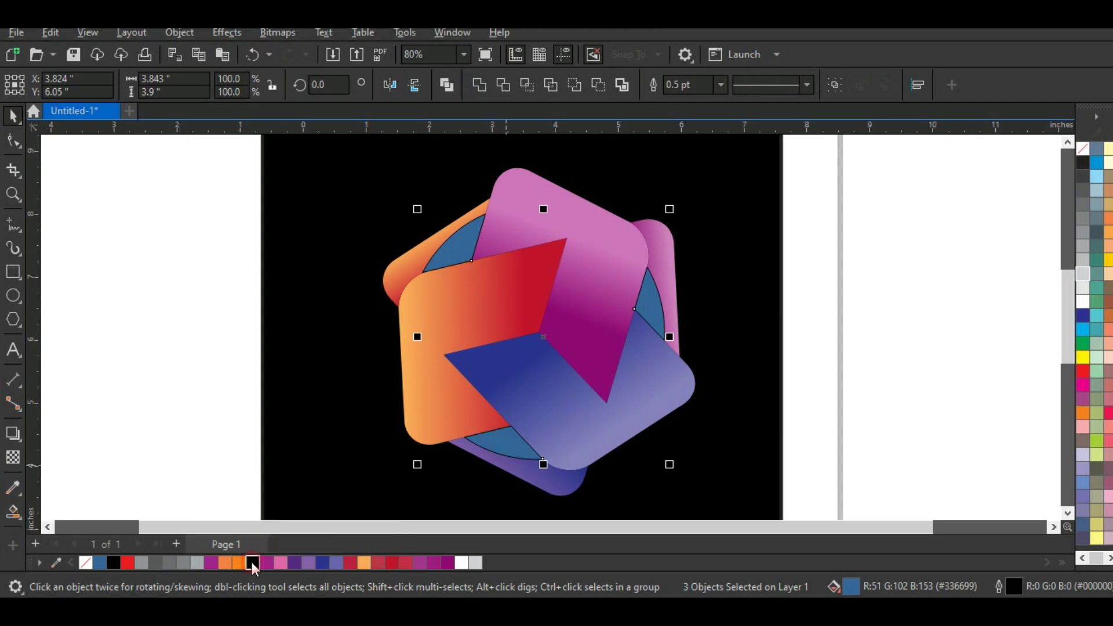
{"action": "right_click", "coordinate": [89, 562]}
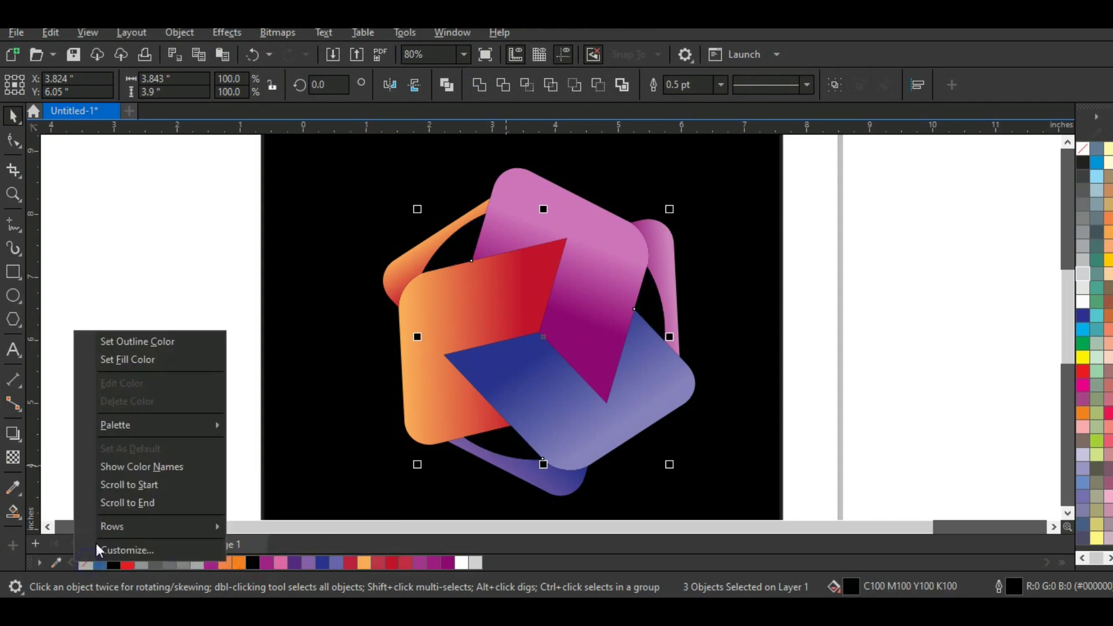
{"action": "left_click", "coordinate": [124, 341]}
- Apply a uniform transparency of 81 to the three circle segments
{"action": "left_click", "coordinate": [13, 458]}
{"action": "left_click_drag", "start_coordinate": [510, 476], "coordinate": [543, 475]}
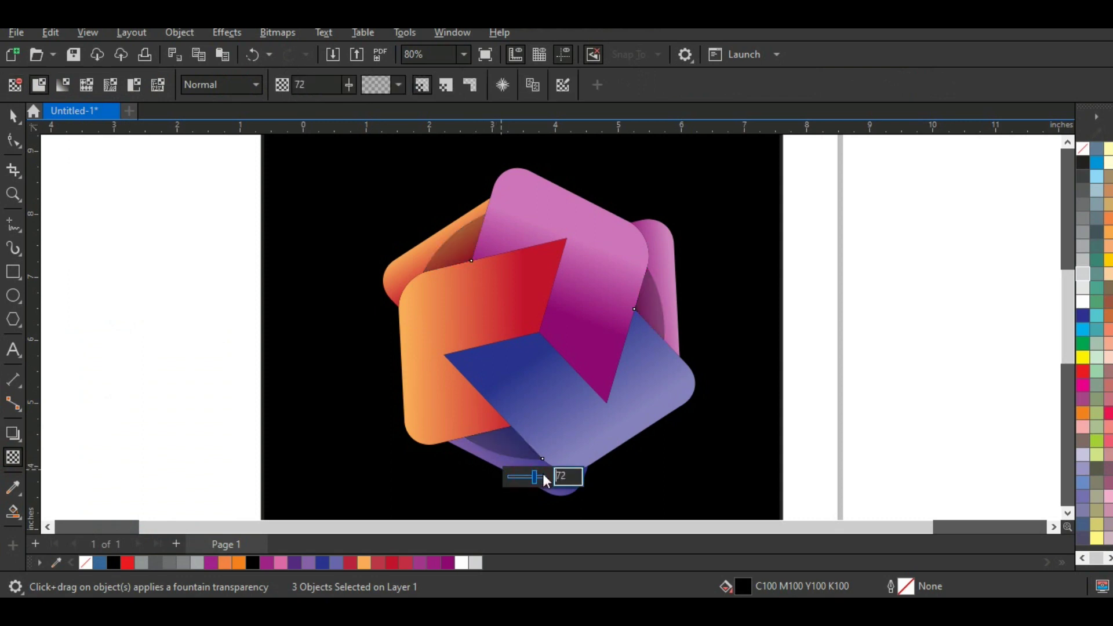
{"action": "left_click_drag", "start_coordinate": [539, 475], "coordinate": [536, 475]}
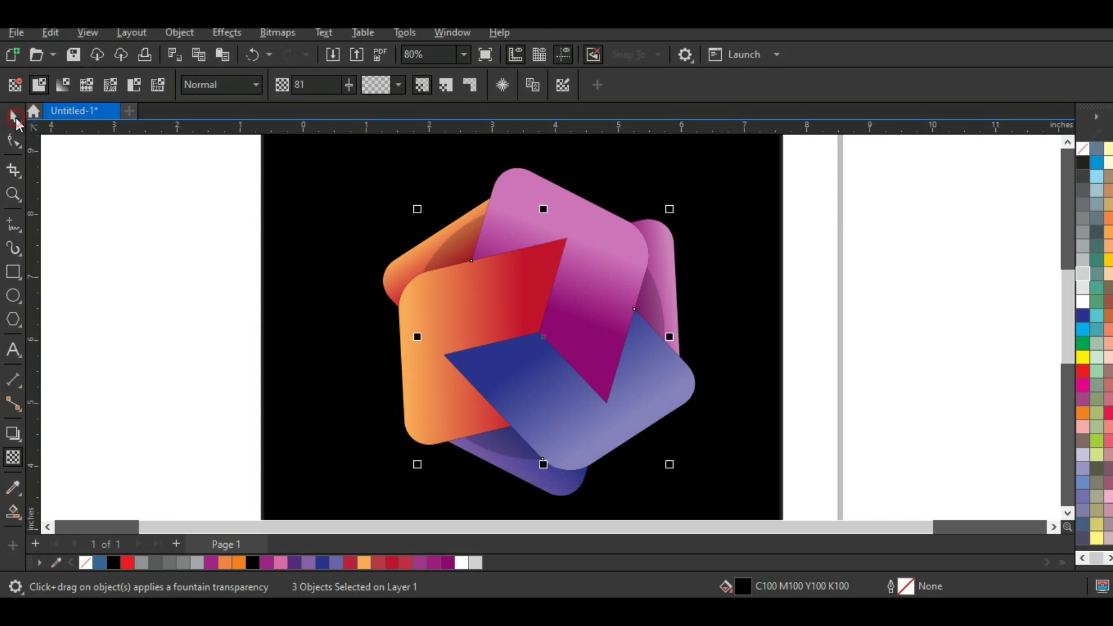
- Change the three transparent segments' fill to white and show the finished logo in full-screen preview
{"action": "left_click", "coordinate": [16, 120]}
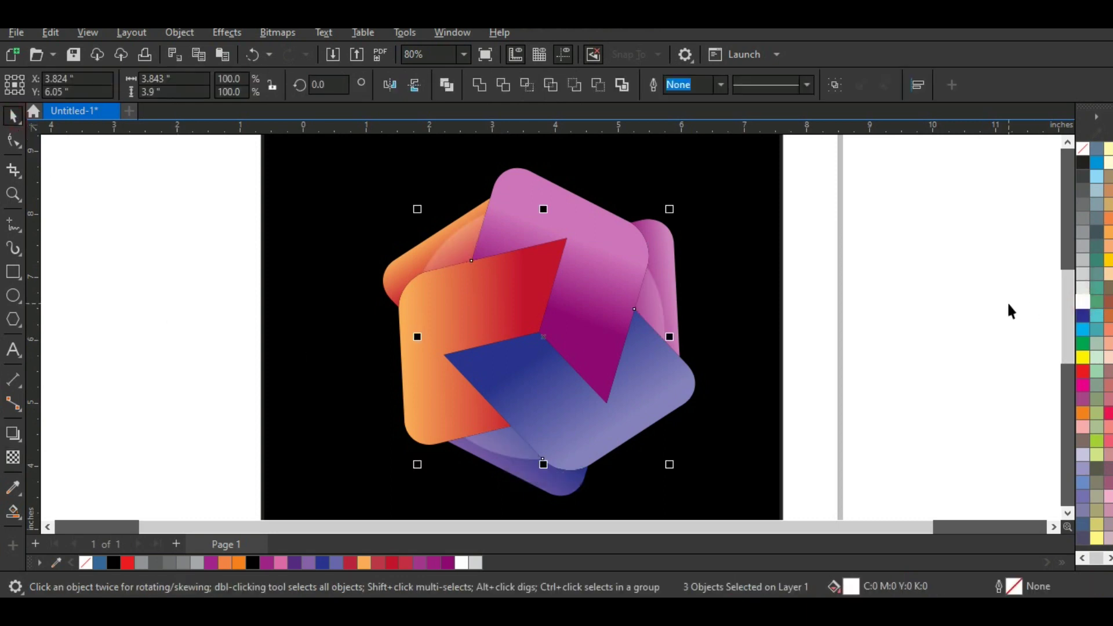
{"action": "left_click", "coordinate": [949, 300]}
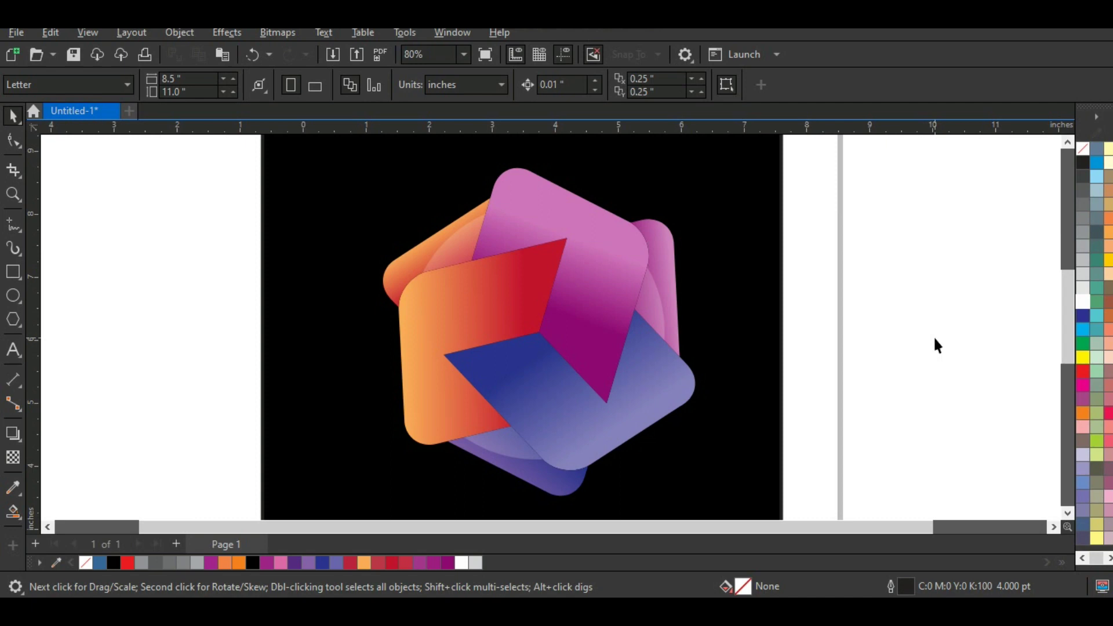
{"action": "key", "text": "F9"}
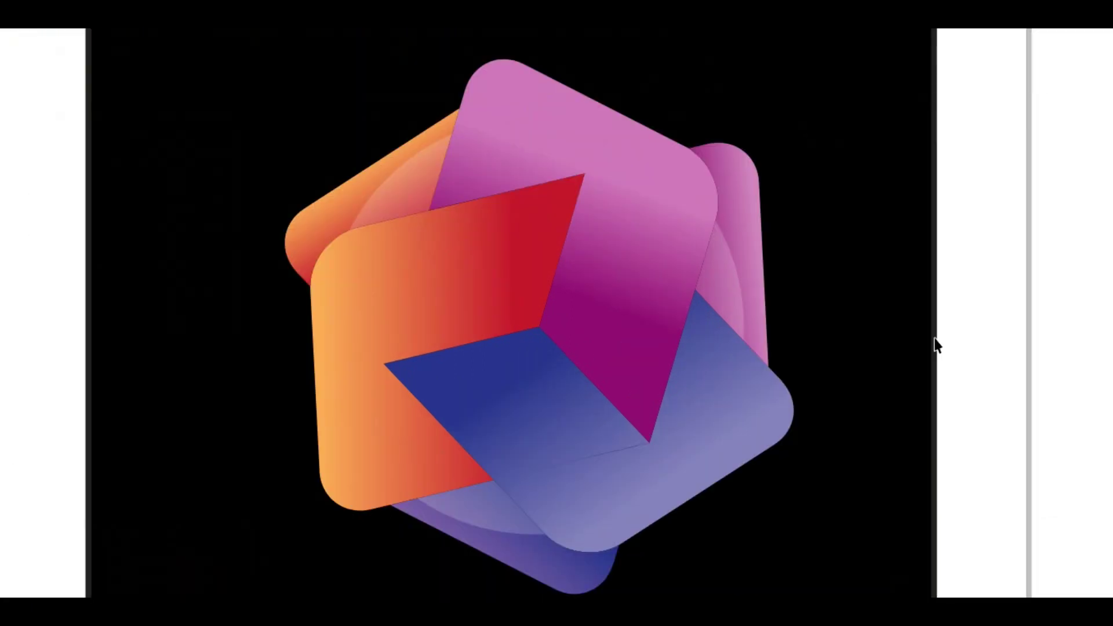